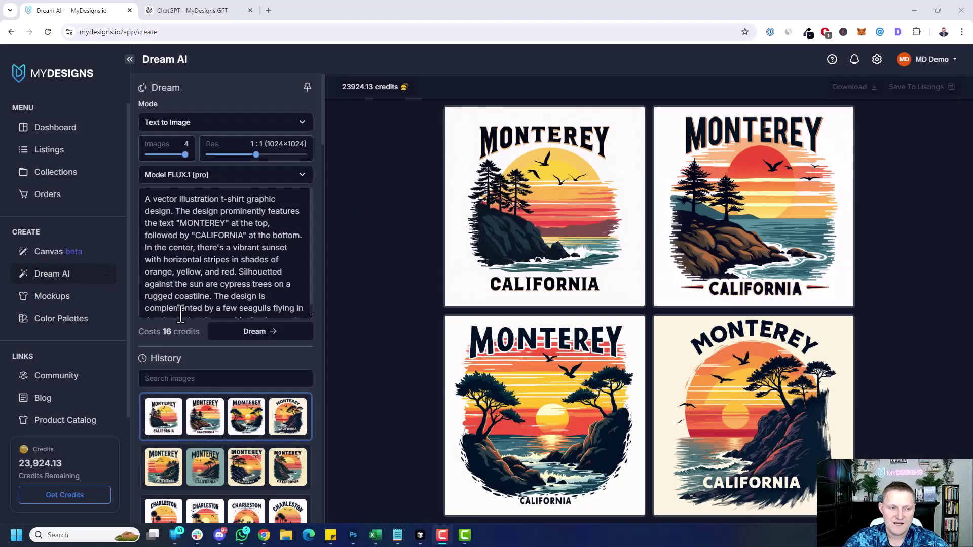
# Keep FLUX.1 [pro] as the model and enlarge the prompt box to show the whole Monterey prompt
pyautogui.click(285, 179)
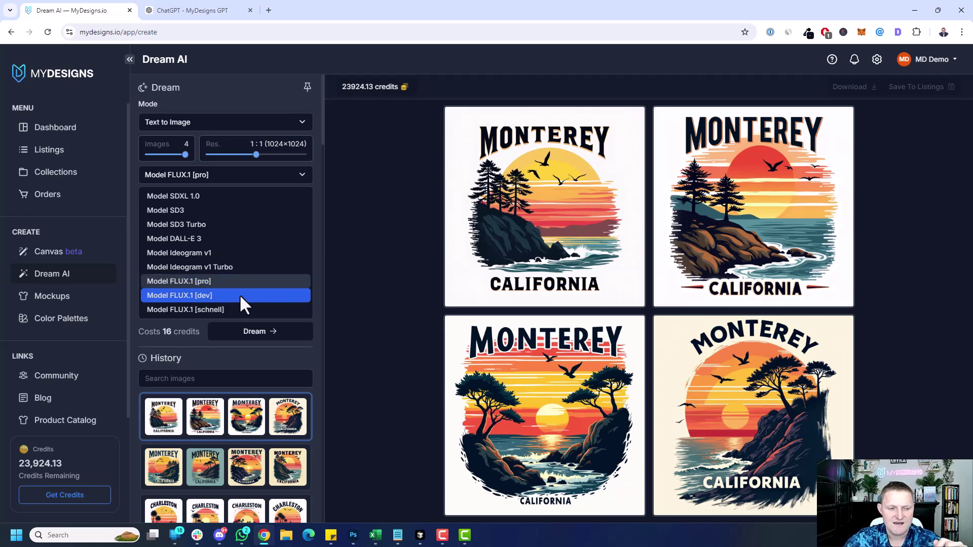
pyautogui.click(355, 308)
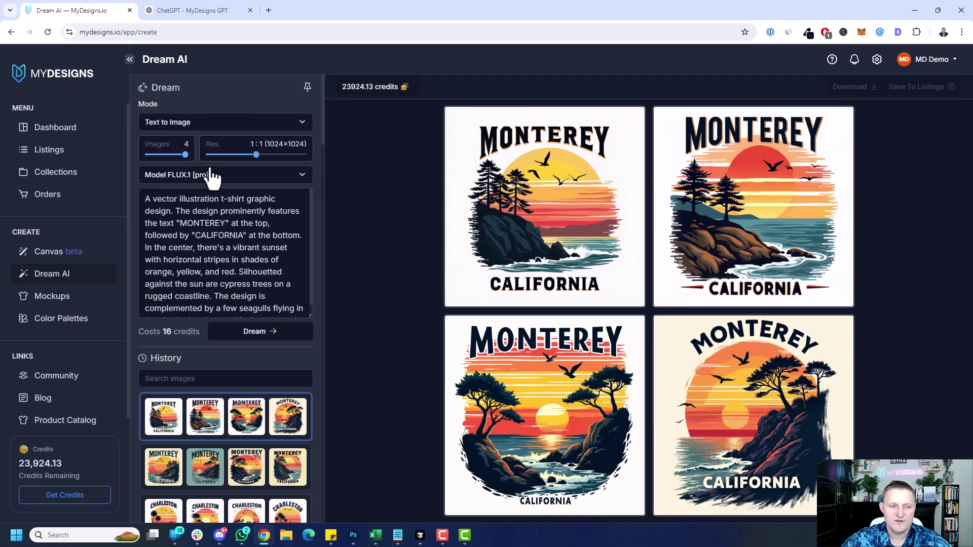
pyautogui.click(259, 260)
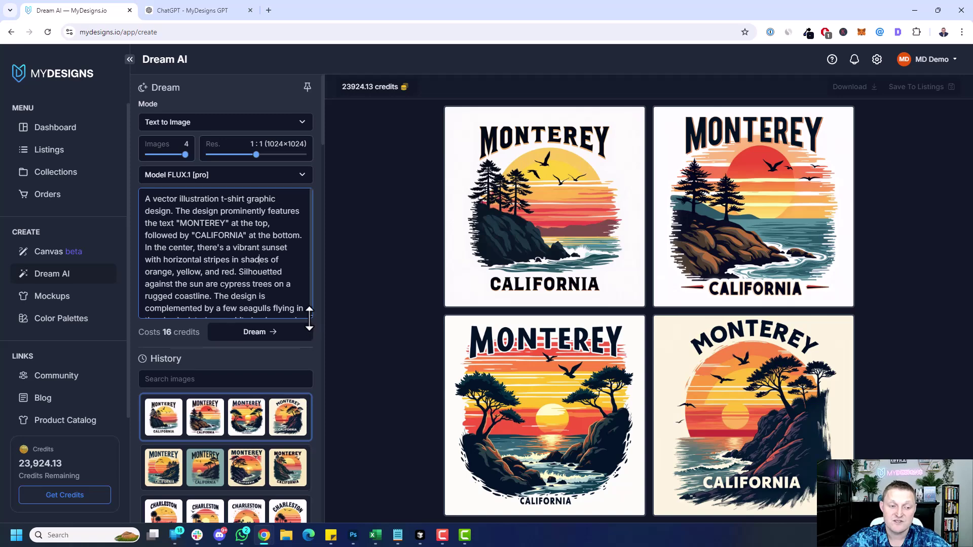
pyautogui.moveTo(311, 319); pyautogui.dragTo(309, 398)
pyautogui.click(300, 362)
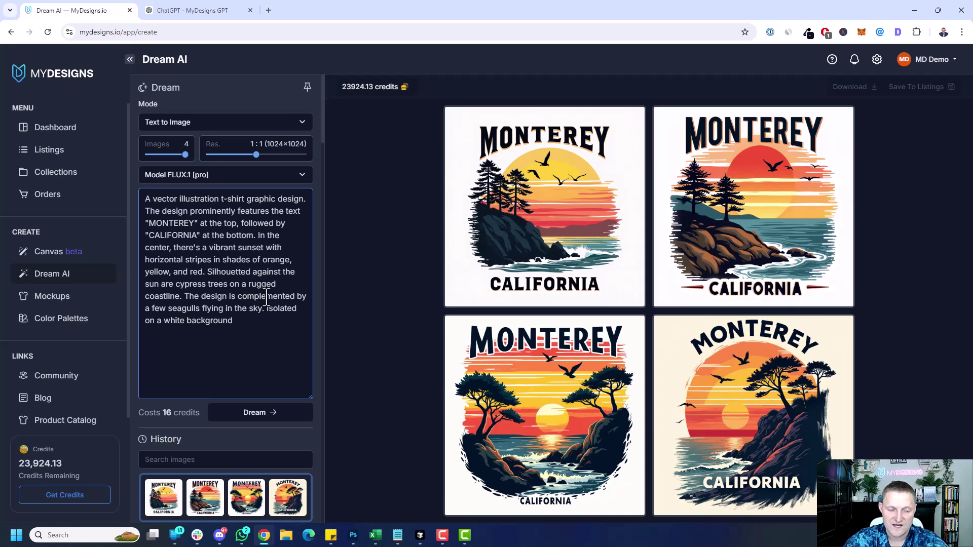
# Change 'isolated' to 'Isolated' in the prompt's final sentence
pyautogui.click(269, 309)
pyautogui.press('BackSpace')
pyautogui.write('I')
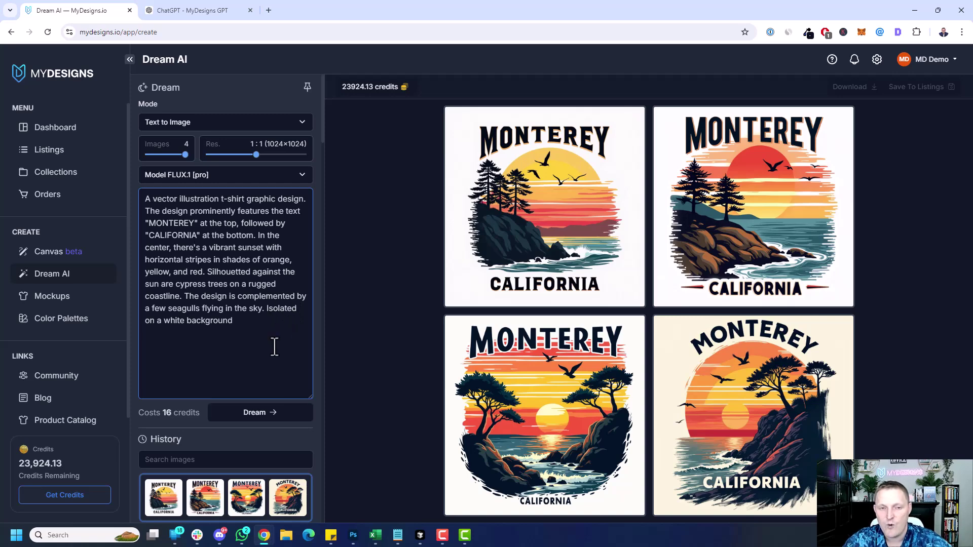
pyautogui.moveTo(234, 322); pyautogui.dragTo(144, 187)
pyautogui.click(234, 265)
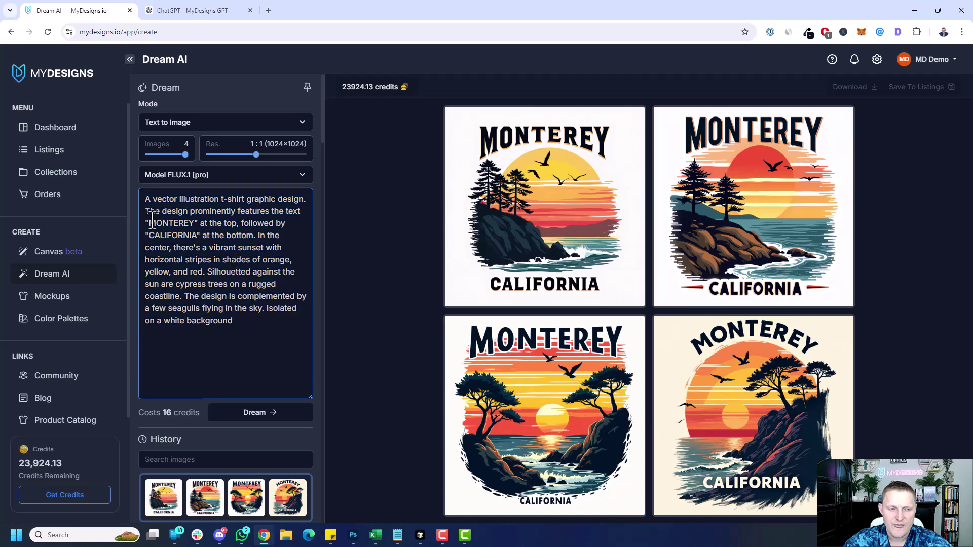
# Point out MONTEREY, CALIFORNIA, cypress and seagulls, then select the entire prompt to copy
pyautogui.doubleClick(173, 235)
pyautogui.doubleClick(172, 223)
pyautogui.doubleClick(173, 236)
pyautogui.click(188, 232)
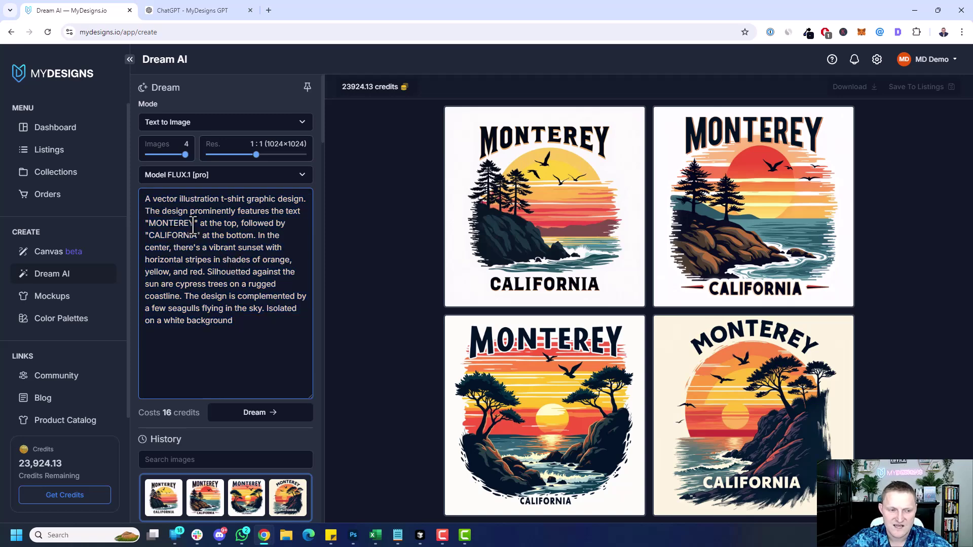
pyautogui.doubleClick(191, 284)
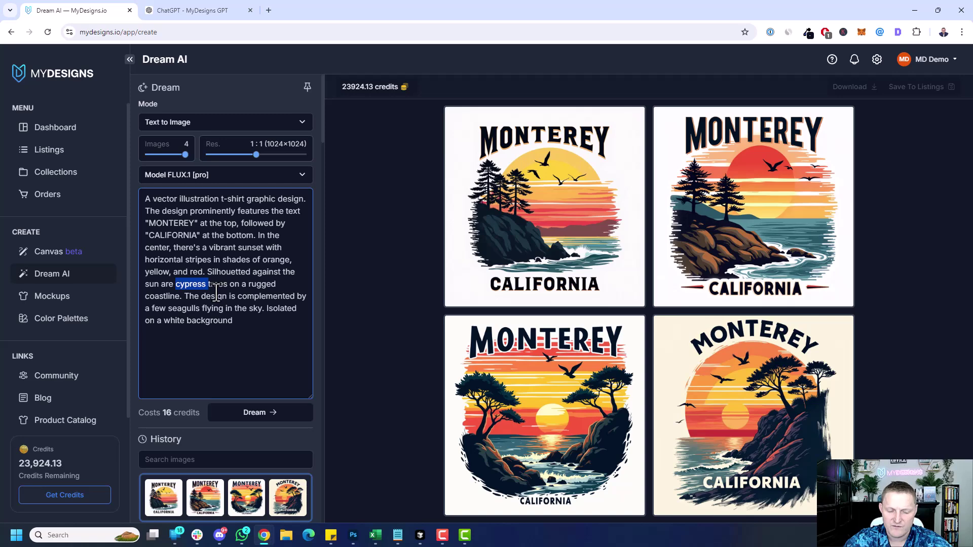
pyautogui.doubleClick(189, 309)
pyautogui.click(294, 320)
pyautogui.moveTo(292, 324); pyautogui.dragTo(118, 189)
pyautogui.hotkey('ctrl', 'c')
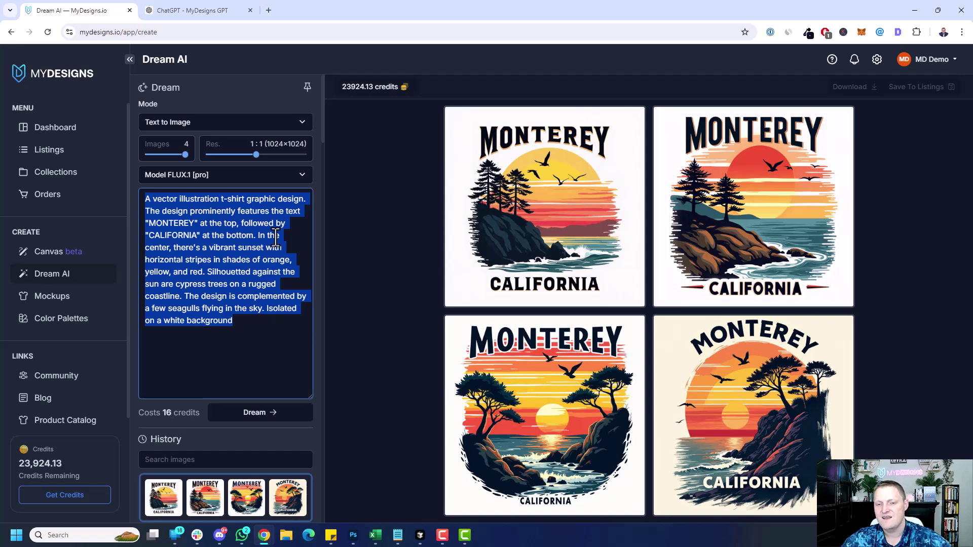
pyautogui.click(196, 9)
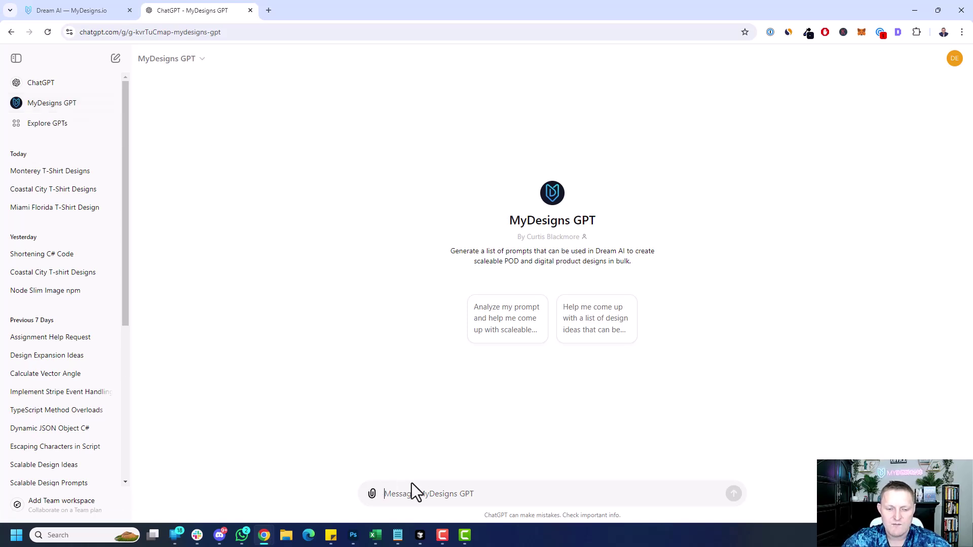
# Ask MyDesigns GPT to scale the pasted Monterey prompt to California's top 10 coastal cities
pyautogui.write('Analyze this')
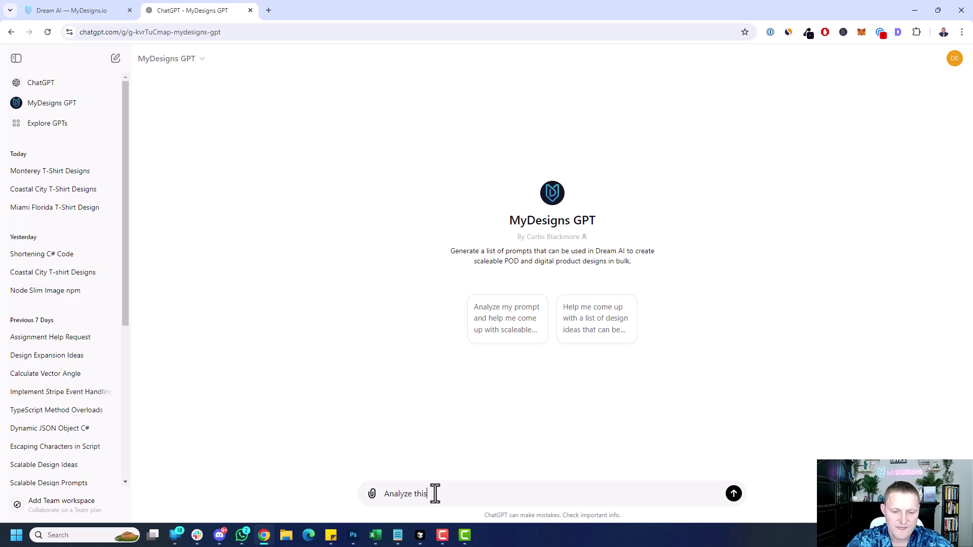
pyautogui.write(' prompt and scale it out to the top 10 coastal cities in the USA')
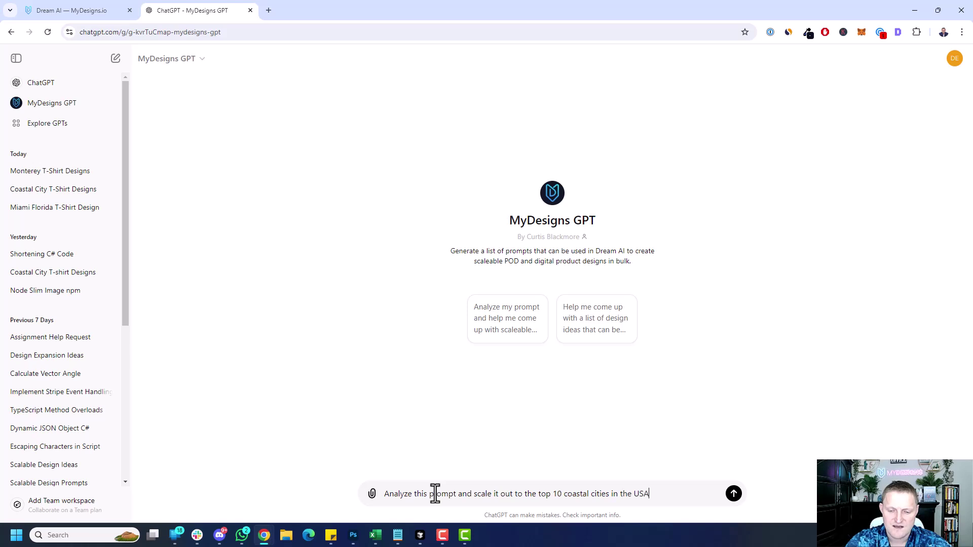
pyautogui.write('Californi')
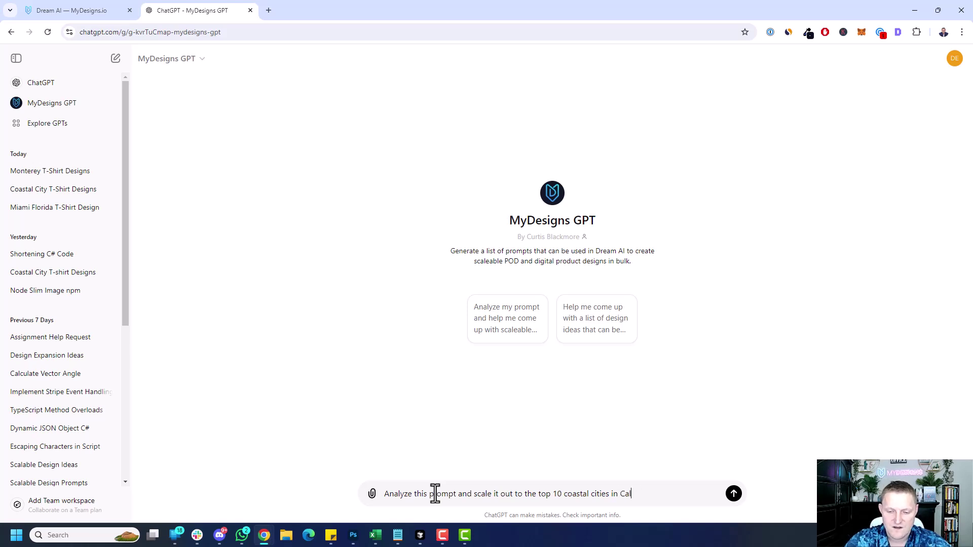
pyautogui.write('a:')
pyautogui.hotkey('shift', 'Return')
pyautogui.hotkey('shift', 'Return')
pyautogui.hotkey('ctrl', 'v')
pyautogui.press('Return')
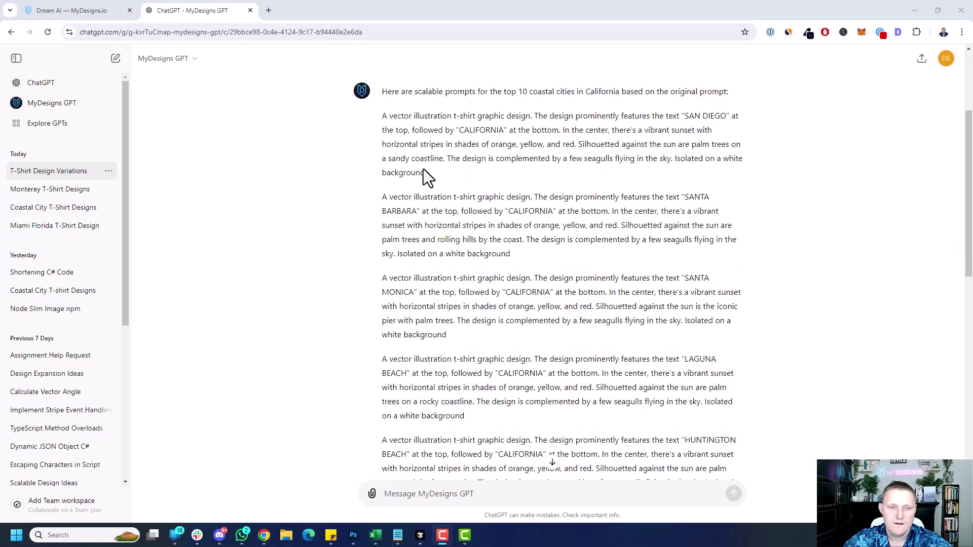
# Select all ten generated city prompts in the response, San Diego to Ventura
pyautogui.scroll(1, 424, 172)
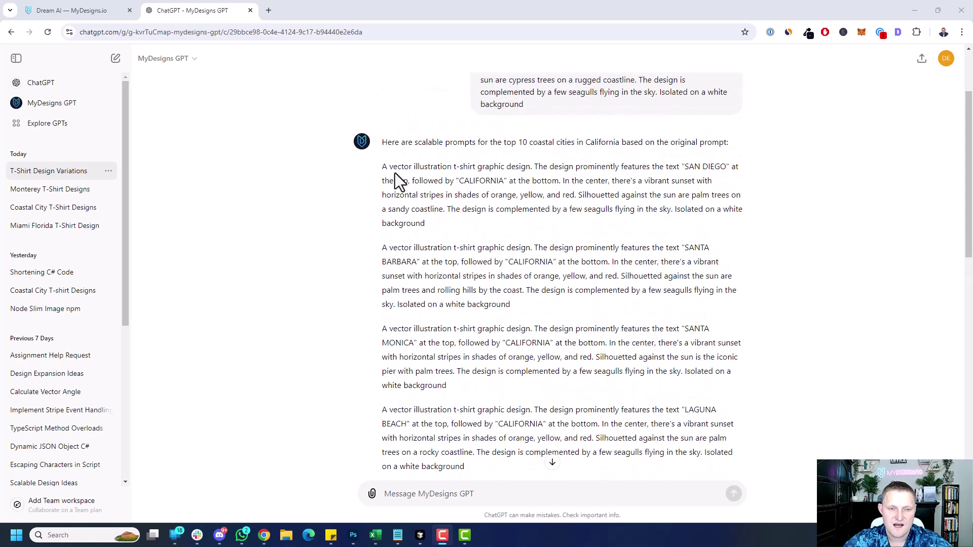
pyautogui.moveTo(382, 167); pyautogui.dragTo(397, 176)
pyautogui.click(389, 238)
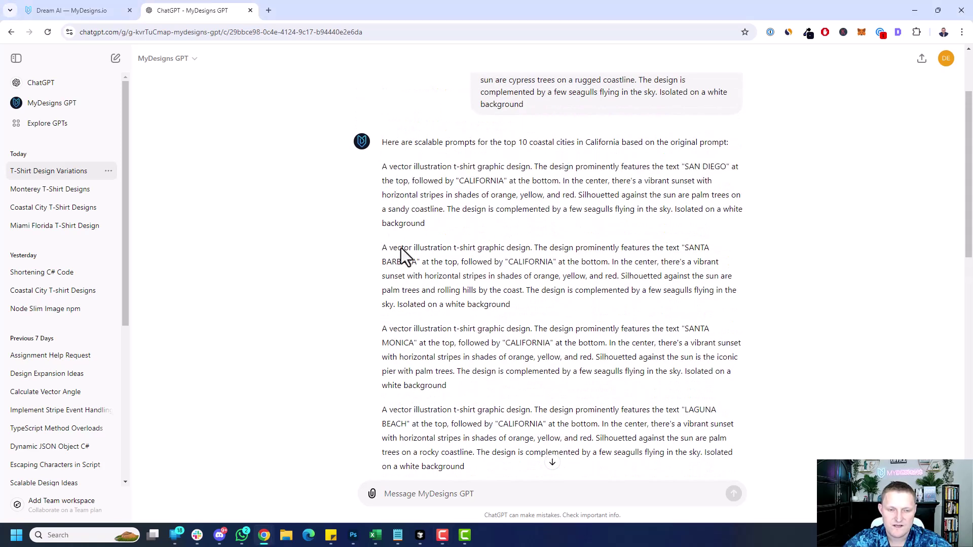
pyautogui.moveTo(382, 169); pyautogui.dragTo(503, 373)
# Replace the old Monterey prompt in Dream AI with the copied city prompts
pyautogui.hotkey('ctrl', 'c')
pyautogui.click(76, 10)
pyautogui.hotkey('ctrl', 'a')
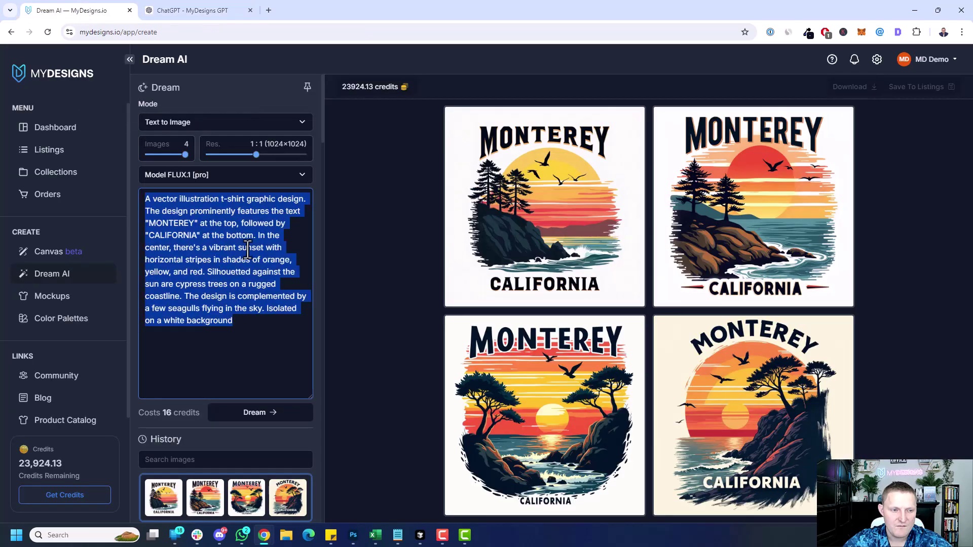
pyautogui.hotkey('ctrl', 'v')
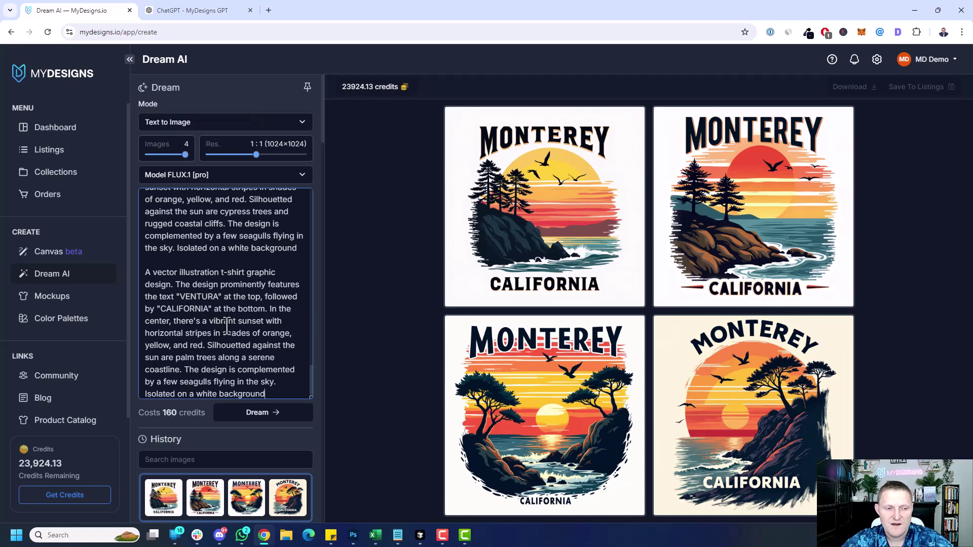
# Review the San Diego and Santa Barbara prompts, highlighting CALIFORNIA, sandy coastline and palm trees
pyautogui.scroll(5, 230, 326)
pyautogui.scroll(10, 232, 326)
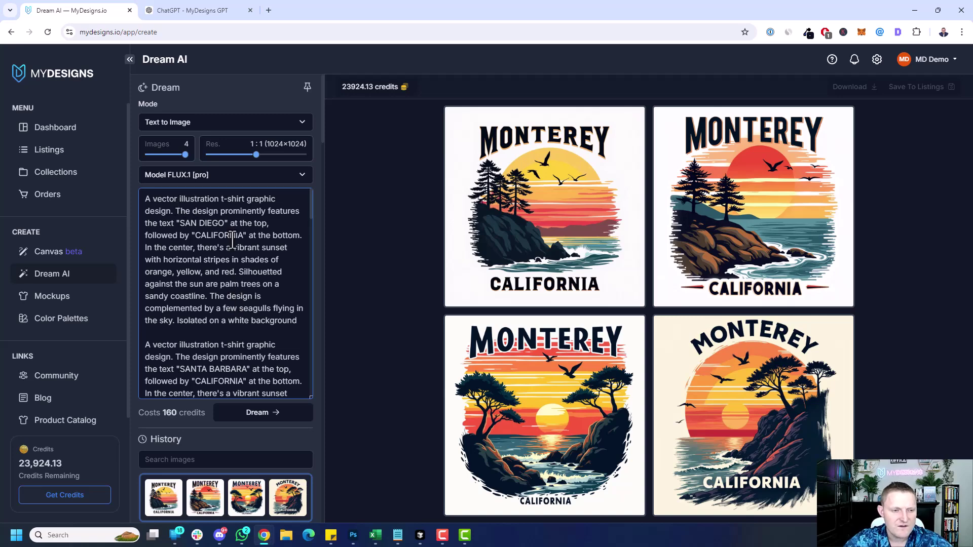
pyautogui.moveTo(207, 236); pyautogui.dragTo(229, 235)
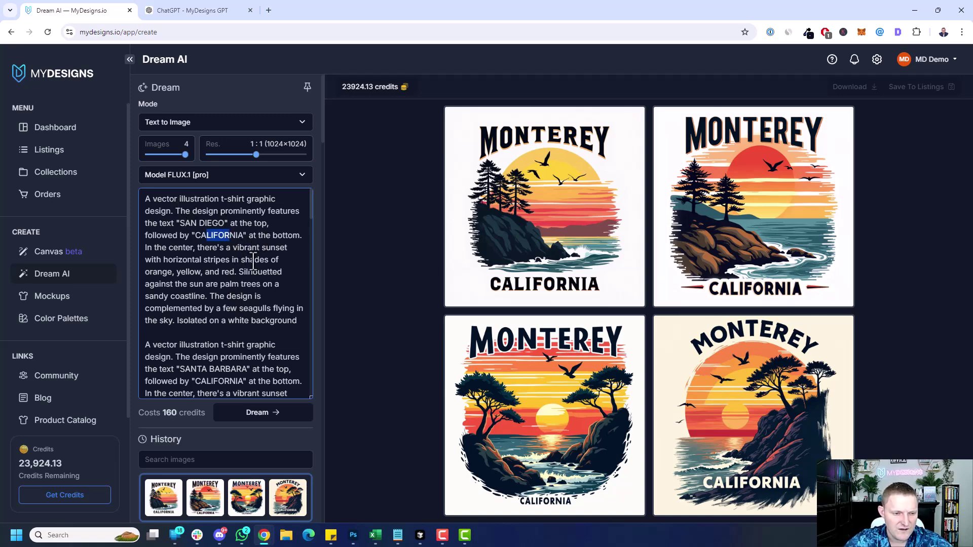
pyautogui.moveTo(147, 296); pyautogui.dragTo(205, 296)
pyautogui.click(213, 296)
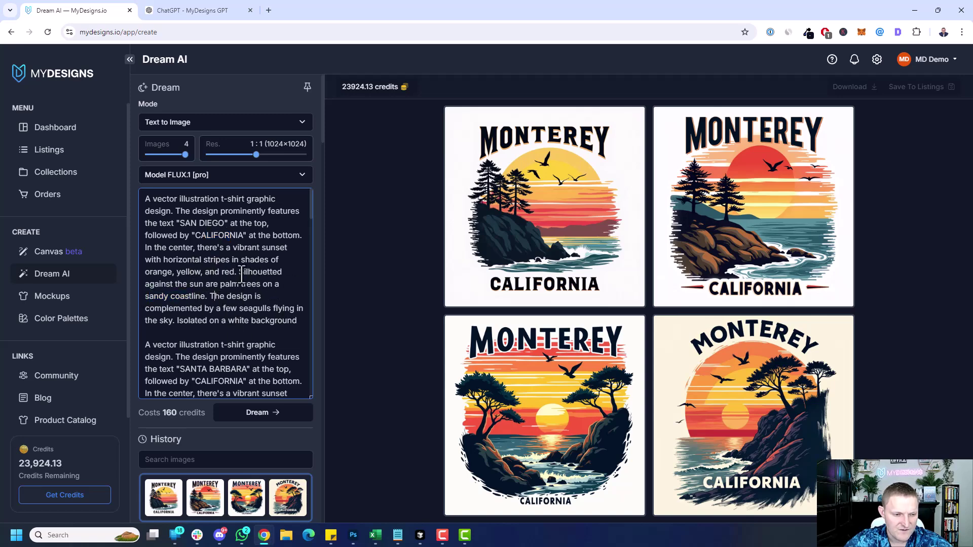
pyautogui.scroll(-2, 242, 276)
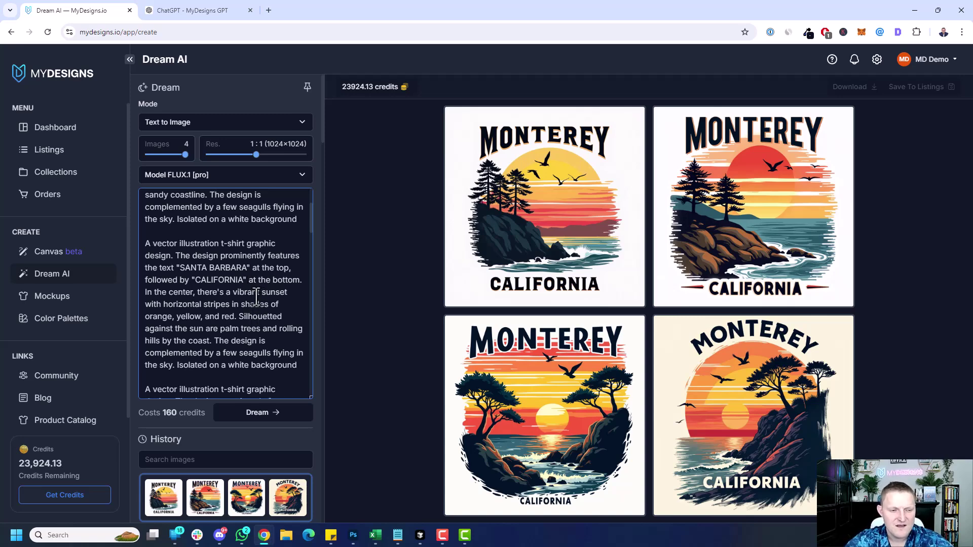
pyautogui.scroll(-1, 257, 297)
pyautogui.moveTo(185, 217); pyautogui.dragTo(250, 217)
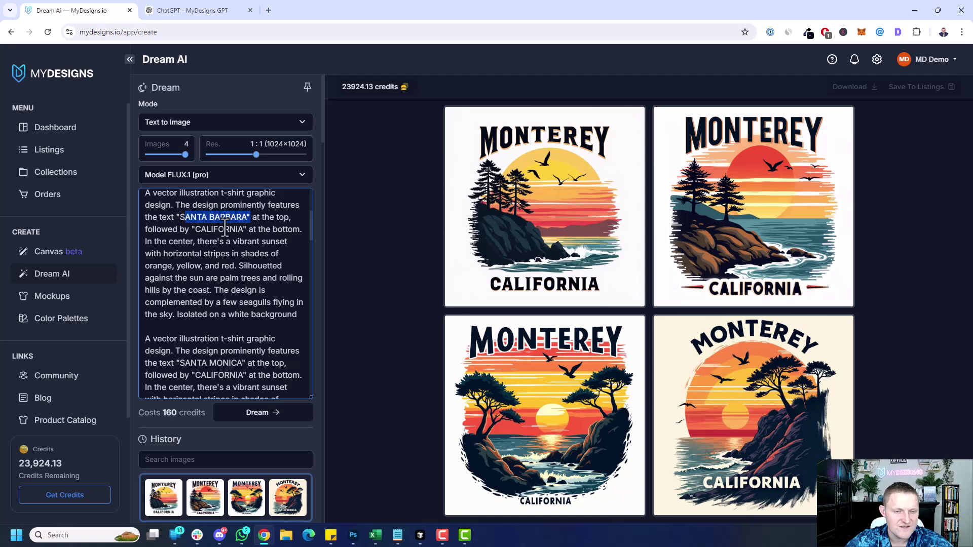
pyautogui.click(243, 266)
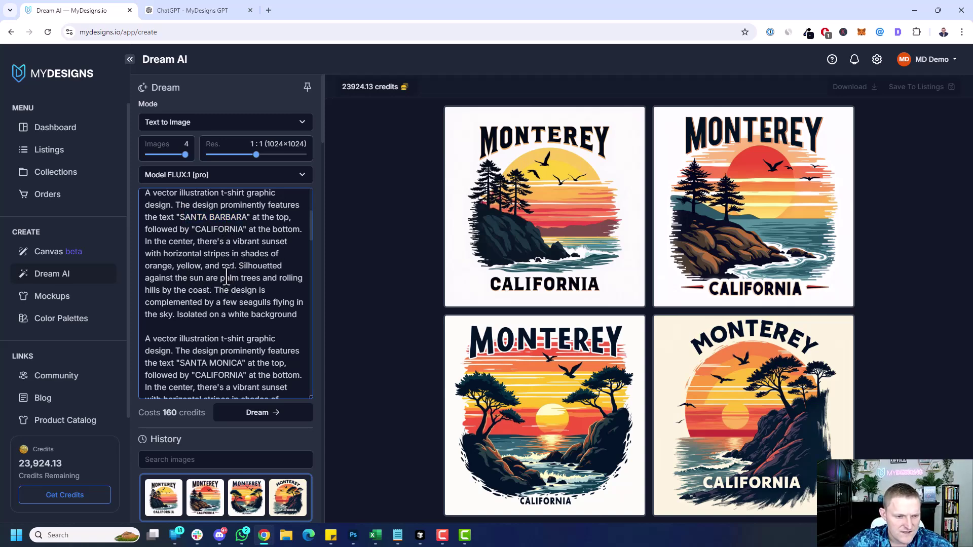
pyautogui.moveTo(240, 278); pyautogui.dragTo(274, 278)
pyautogui.click(147, 293)
pyautogui.click(208, 291)
# Review the Santa Monica and Laguna Beach prompts, highlighting the iconic pier and palm-tree wording
pyautogui.scroll(-2, 254, 299)
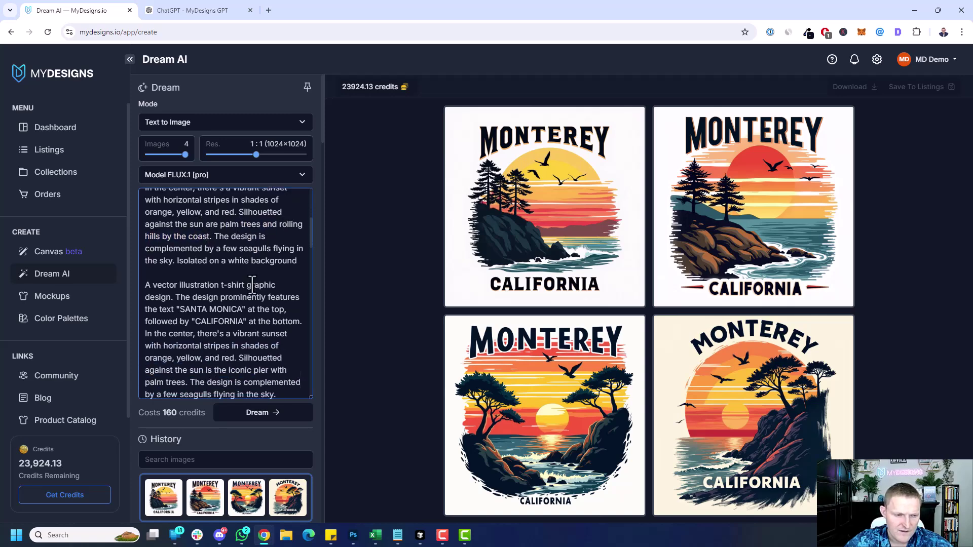
pyautogui.scroll(-1, 239, 254)
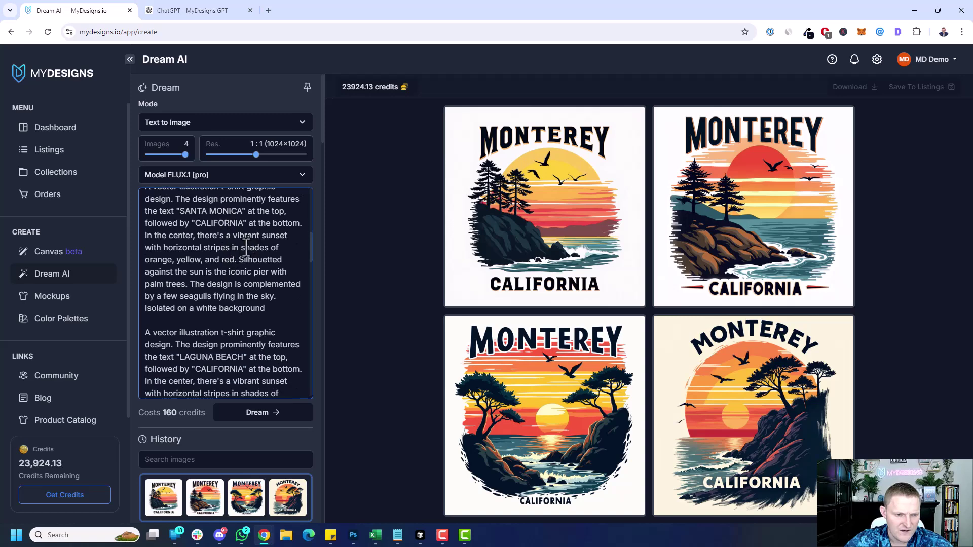
pyautogui.moveTo(229, 272); pyautogui.dragTo(290, 285)
pyautogui.click(222, 289)
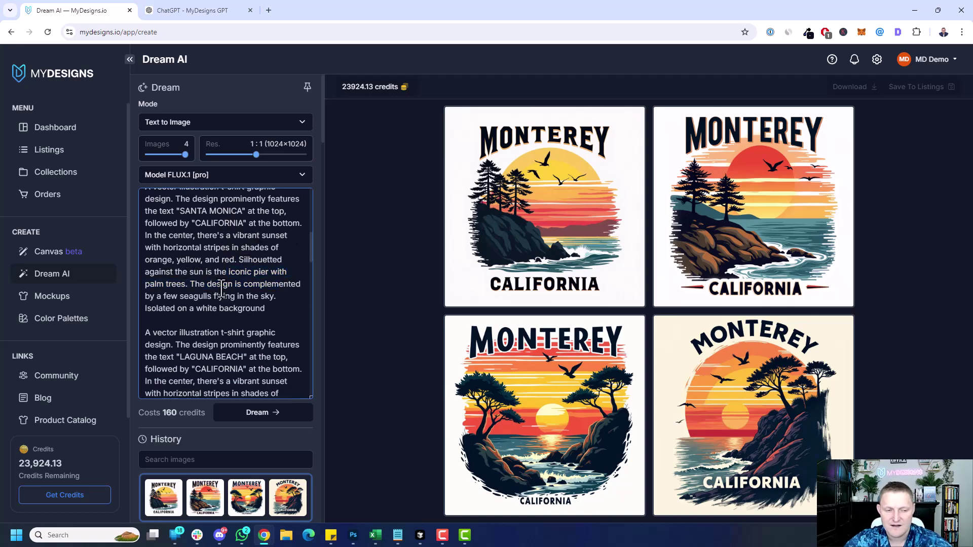
pyautogui.scroll(-1, 225, 269)
pyautogui.scroll(-2, 226, 261)
pyautogui.moveTo(180, 255); pyautogui.dragTo(218, 258)
pyautogui.click(216, 268)
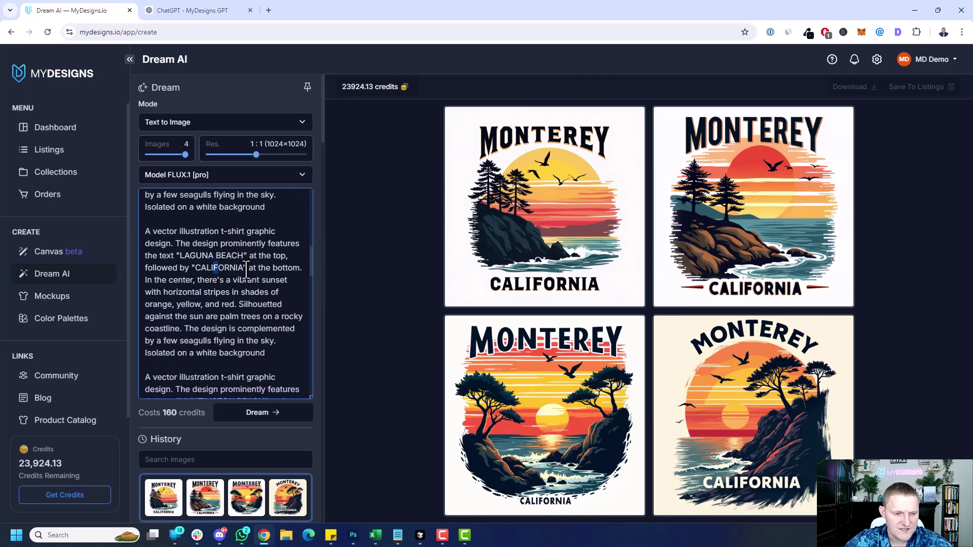
pyautogui.moveTo(185, 316); pyautogui.dragTo(272, 316)
pyautogui.click(280, 316)
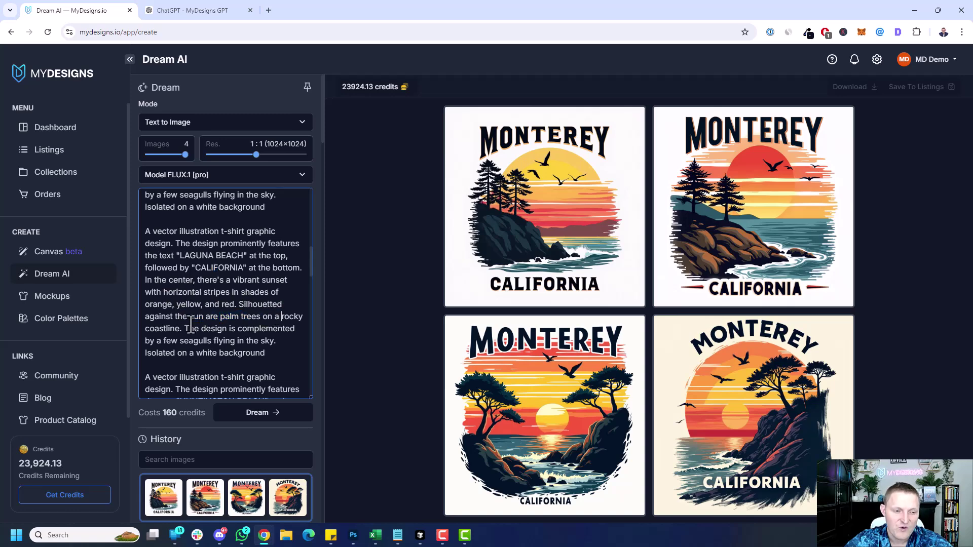
# Scroll through the remaining pasted city prompts
pyautogui.scroll(-1, 219, 304)
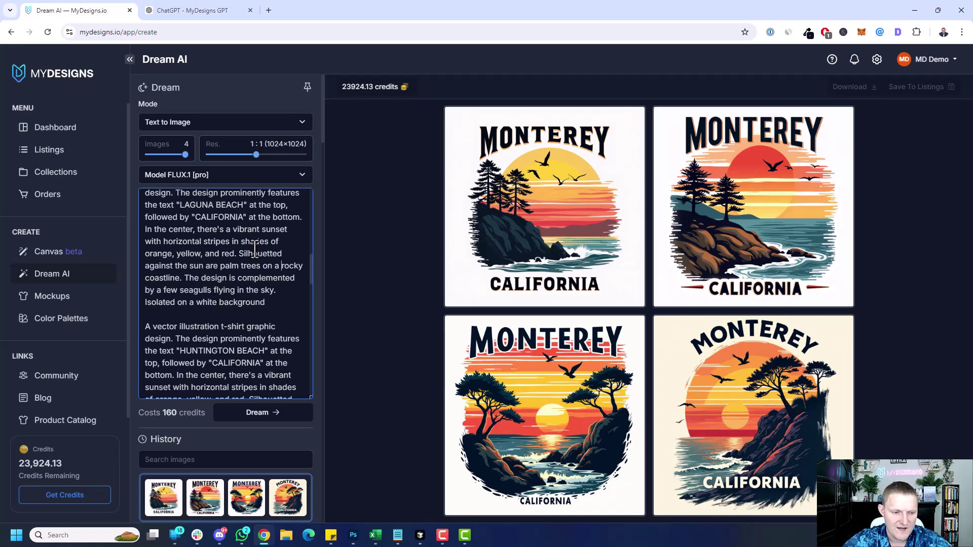
pyautogui.scroll(-10, 255, 249)
pyautogui.scroll(3, 290, 322)
pyautogui.scroll(1, 299, 315)
pyautogui.scroll(5, 284, 235)
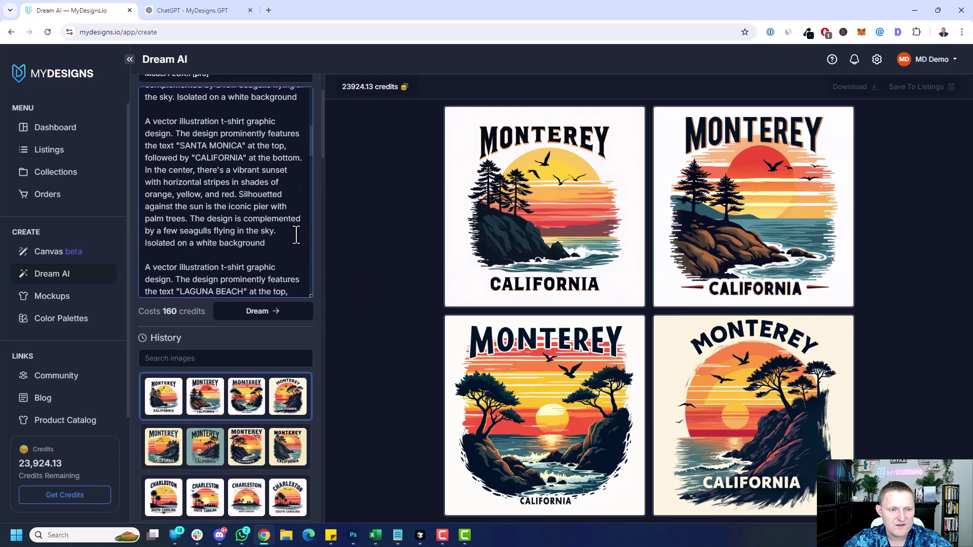
pyautogui.scroll(4, 297, 235)
pyautogui.scroll(-3, 274, 305)
# Start generating the pasted California sunset prompts with Dream
pyautogui.click(258, 413)
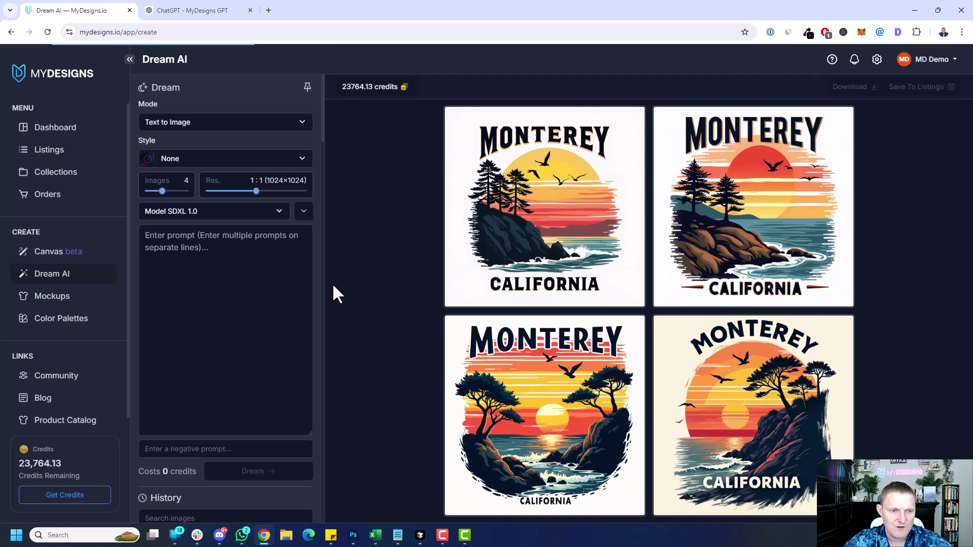
pyautogui.scroll(-3, 283, 329)
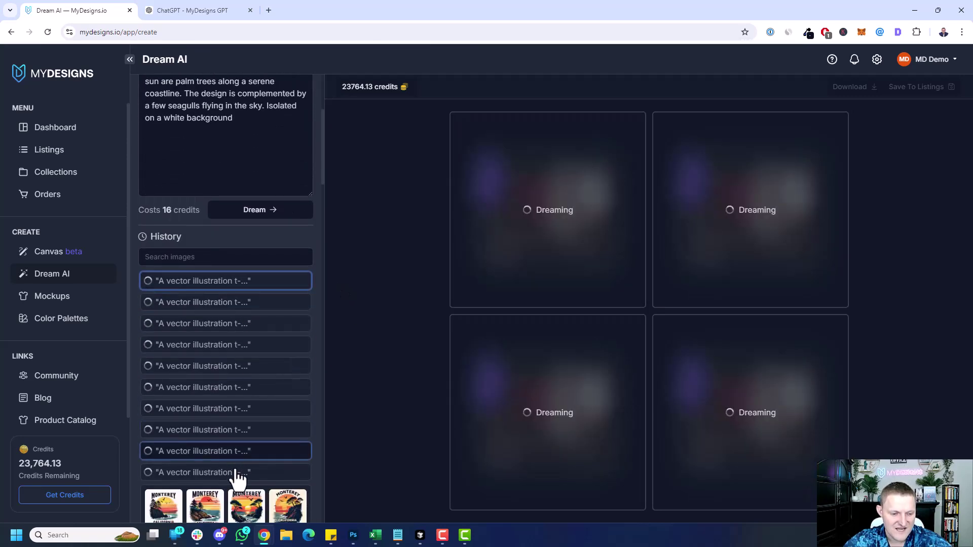
pyautogui.scroll(4, 255, 304)
# Switch the model to FLUX.1 [dev] and generate the four VENTURA designs
pyautogui.click(226, 180)
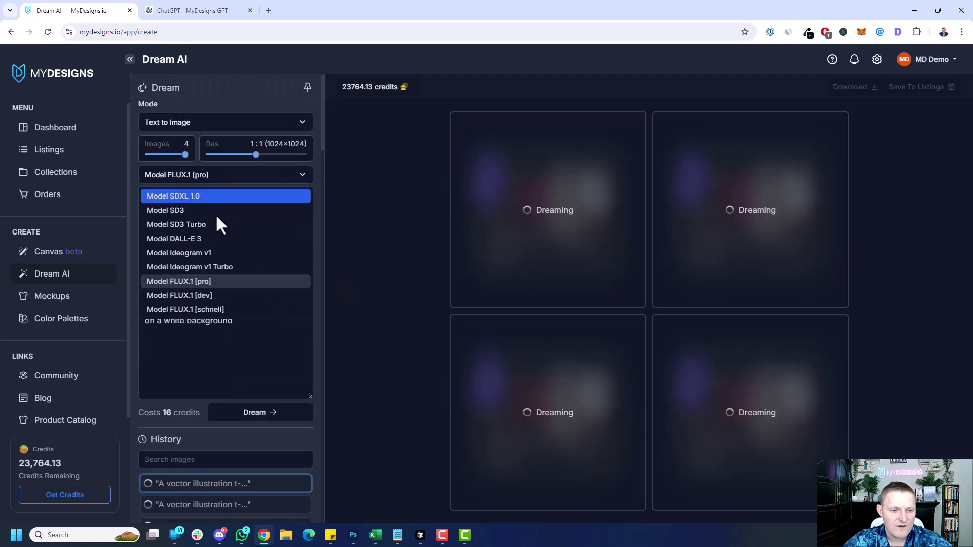
pyautogui.click(205, 297)
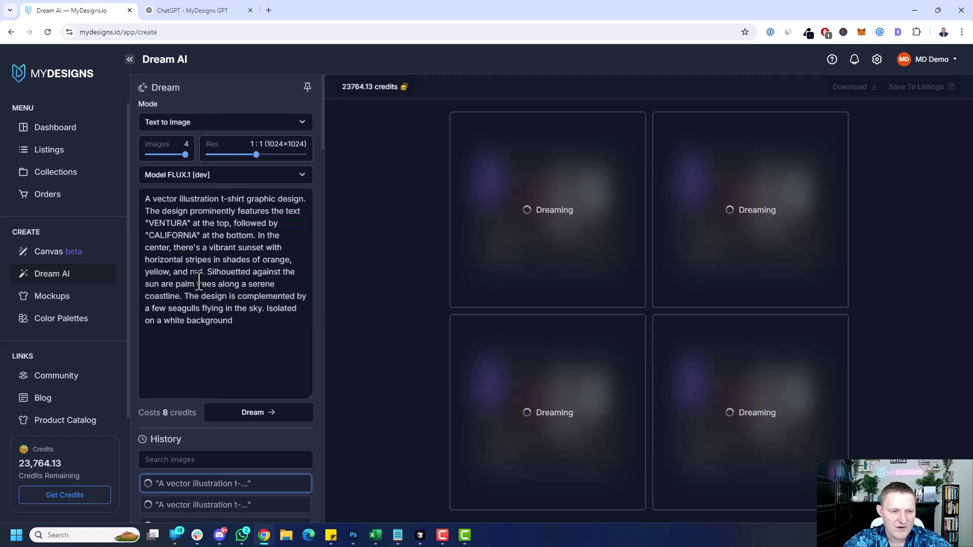
pyautogui.click(261, 410)
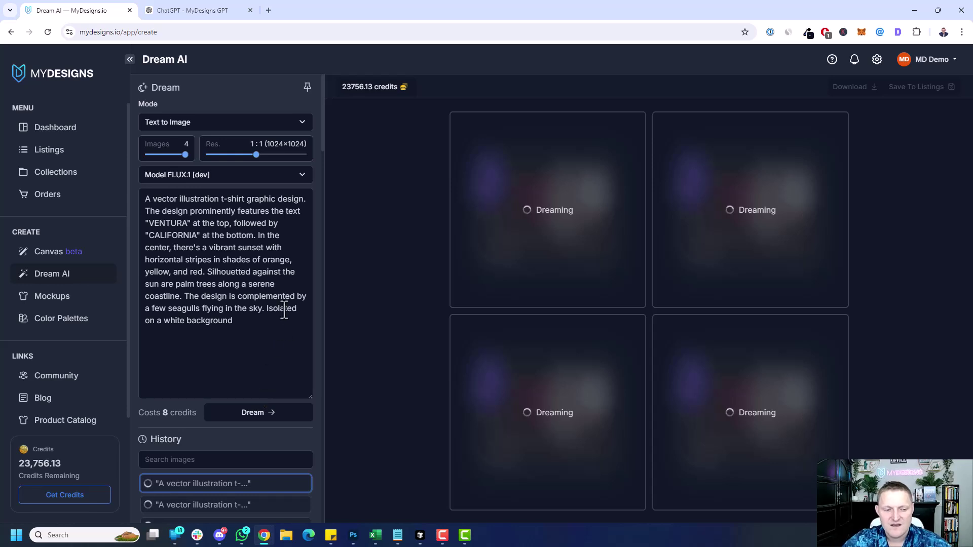
pyautogui.scroll(-10, 282, 304)
pyautogui.scroll(8, 258, 273)
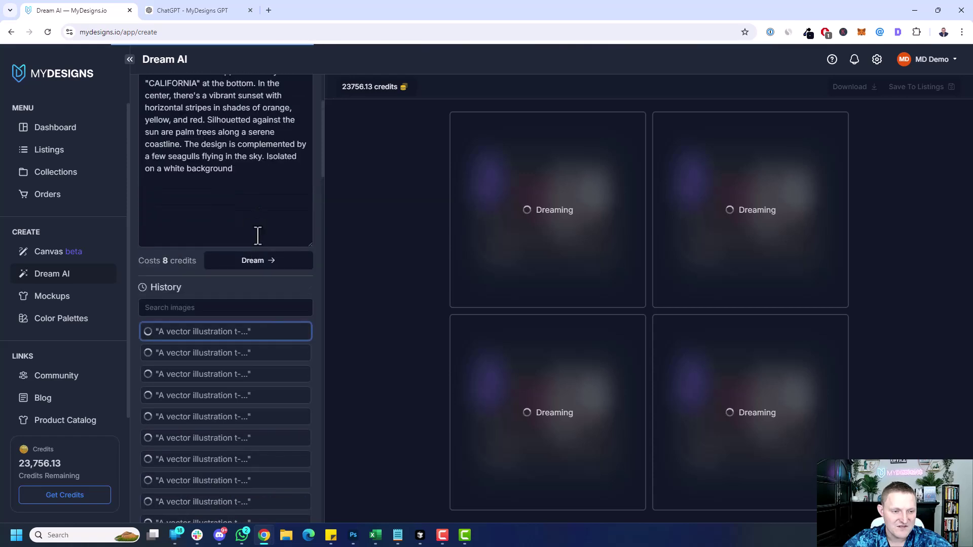
pyautogui.scroll(2, 258, 236)
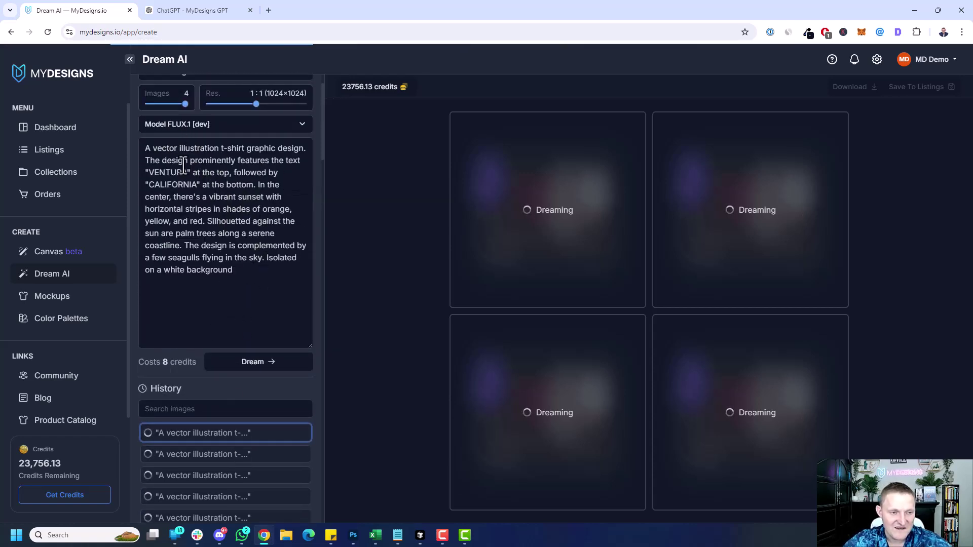
# Replace the prompt with the full city prompt batch and generate it on FLUX.1 [dev]
pyautogui.moveTo(145, 148); pyautogui.dragTo(269, 278)
pyautogui.click(270, 286)
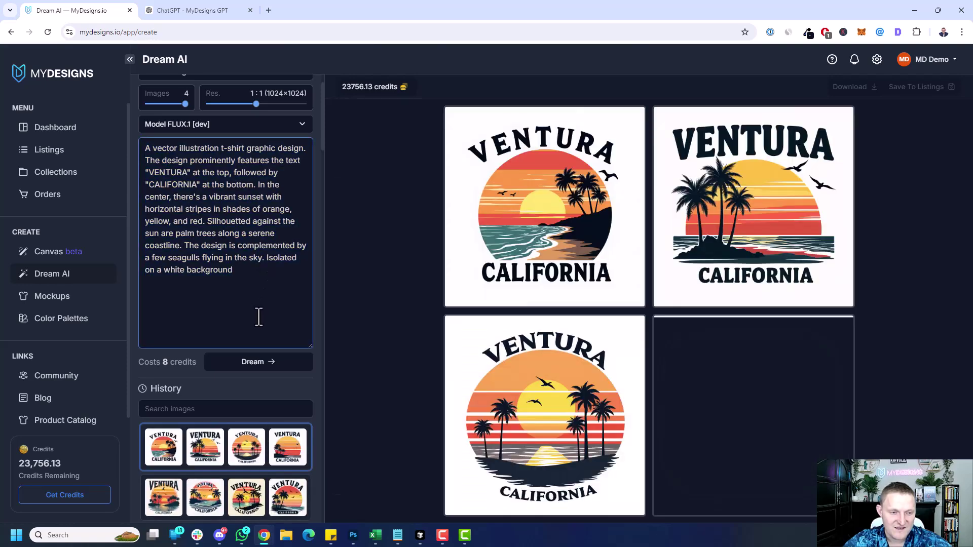
pyautogui.hotkey('ctrl', 'a')
pyautogui.hotkey('ctrl', 'v')
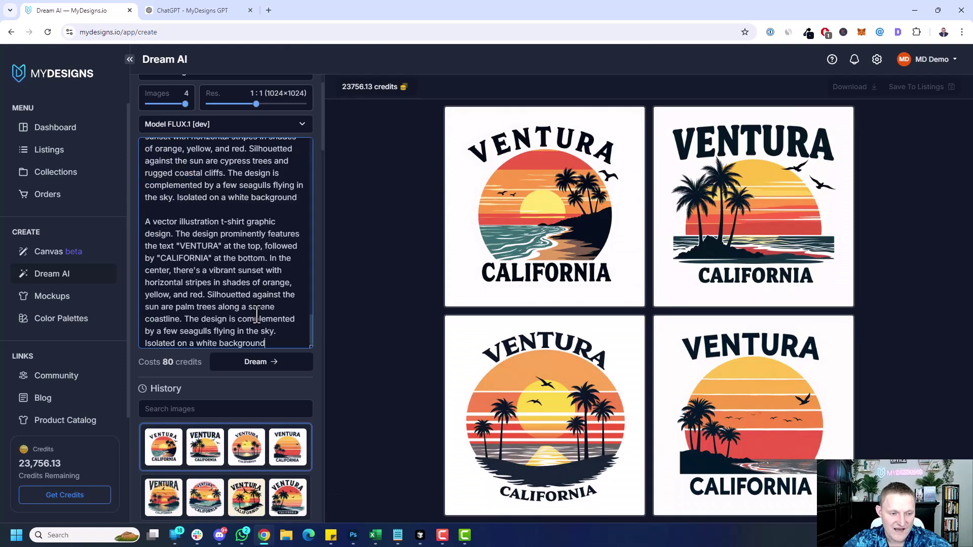
pyautogui.click(257, 362)
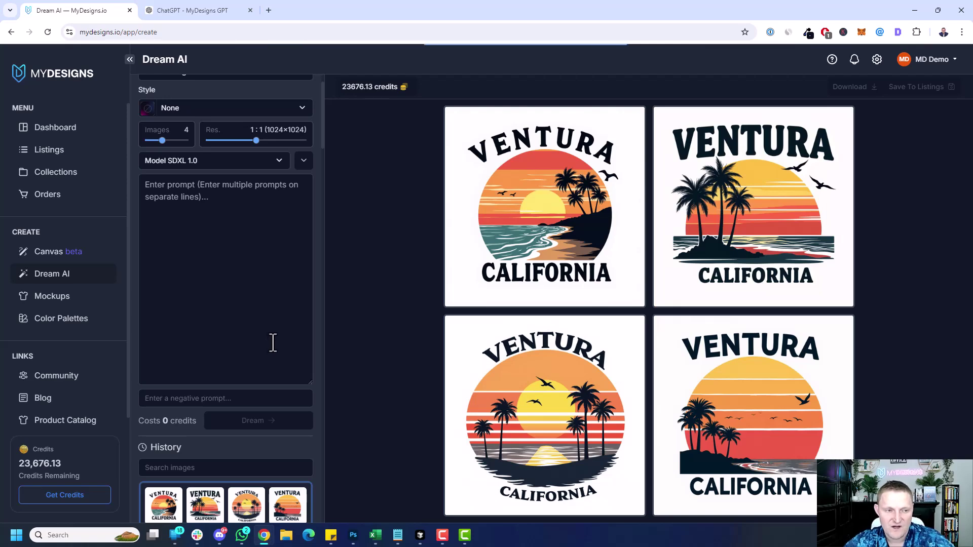
# Scroll through the History panel to look over the earlier city design rows
pyautogui.scroll(-2, 269, 314)
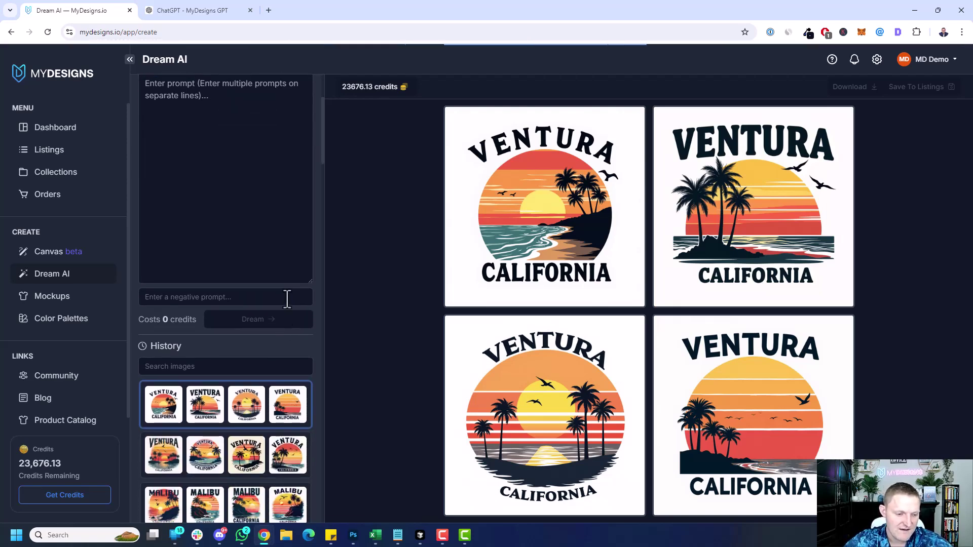
pyautogui.scroll(-2, 287, 299)
pyautogui.scroll(-2, 265, 268)
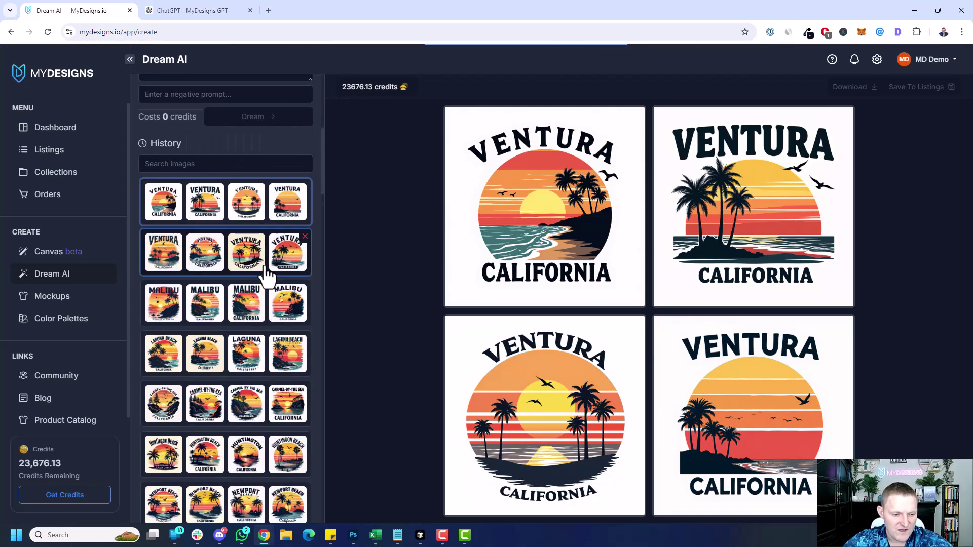
pyautogui.scroll(3, 266, 269)
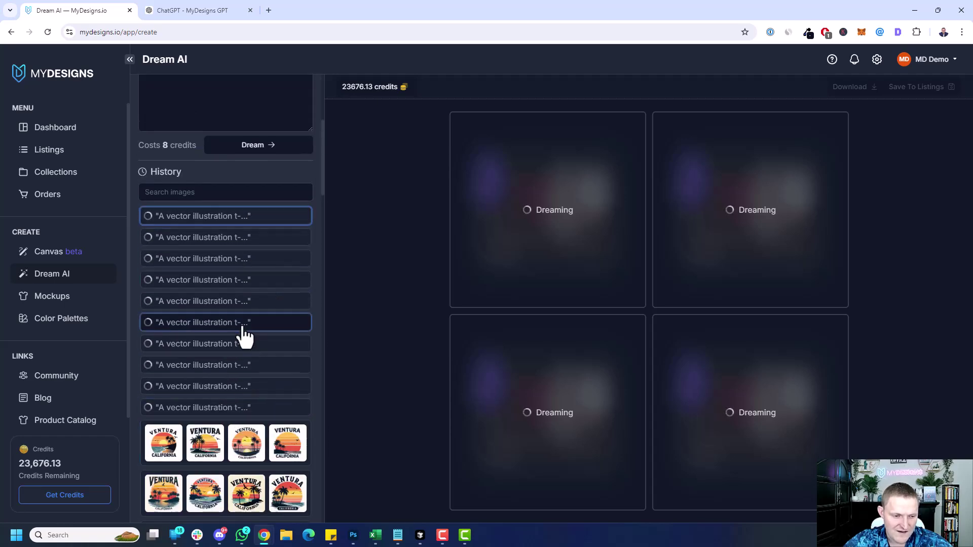
pyautogui.scroll(-5, 243, 335)
pyautogui.scroll(-7, 241, 324)
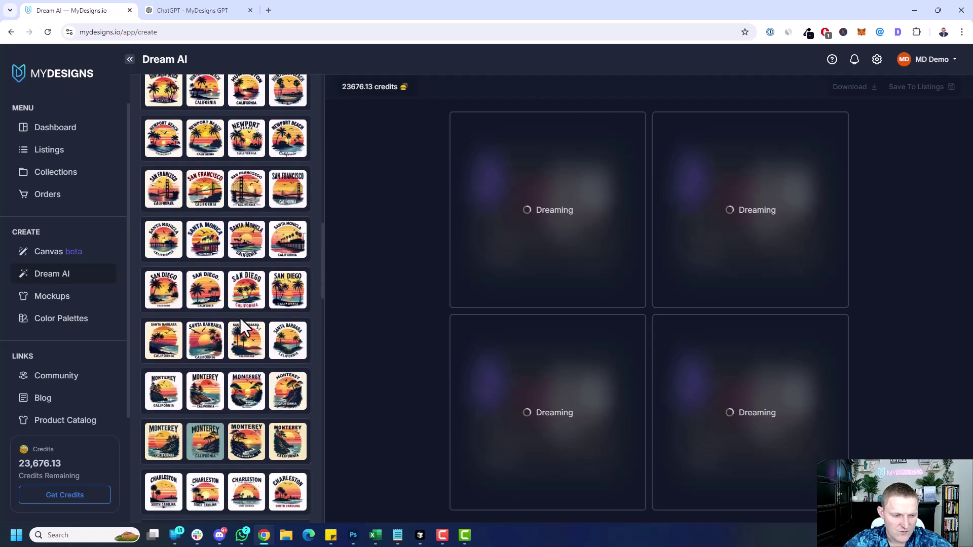
pyautogui.scroll(-2, 229, 324)
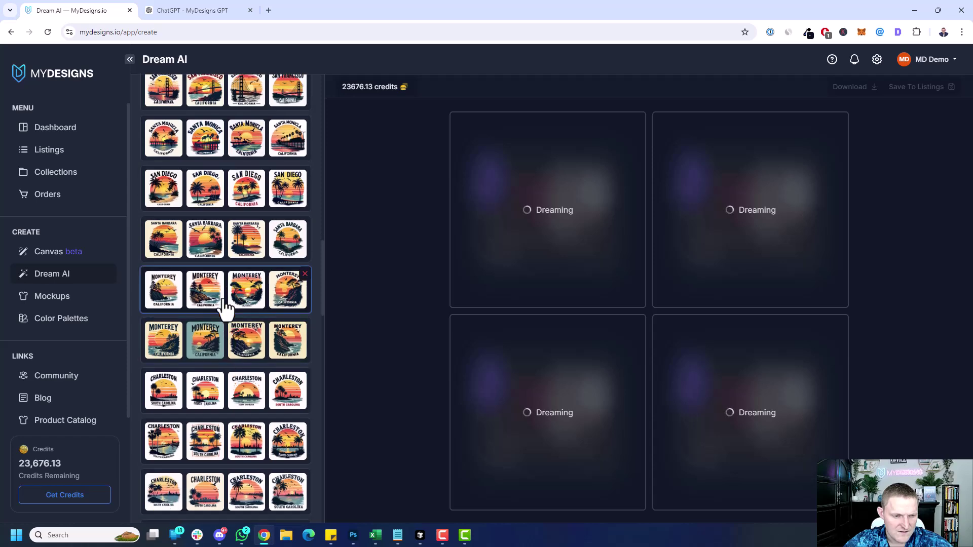
pyautogui.scroll(1, 233, 315)
# Preview the Santa Barbara set and pick its first two designs
pyautogui.click(238, 352)
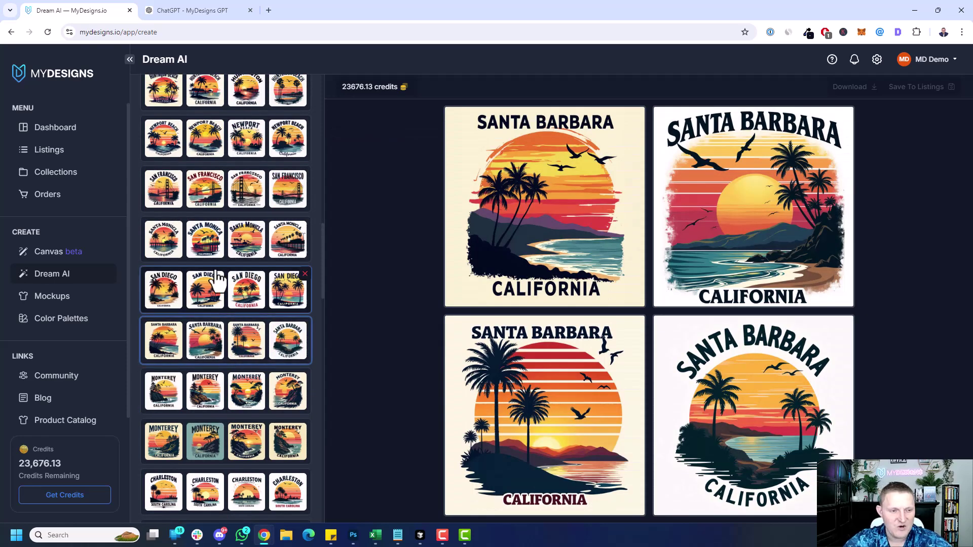
pyautogui.click(217, 389)
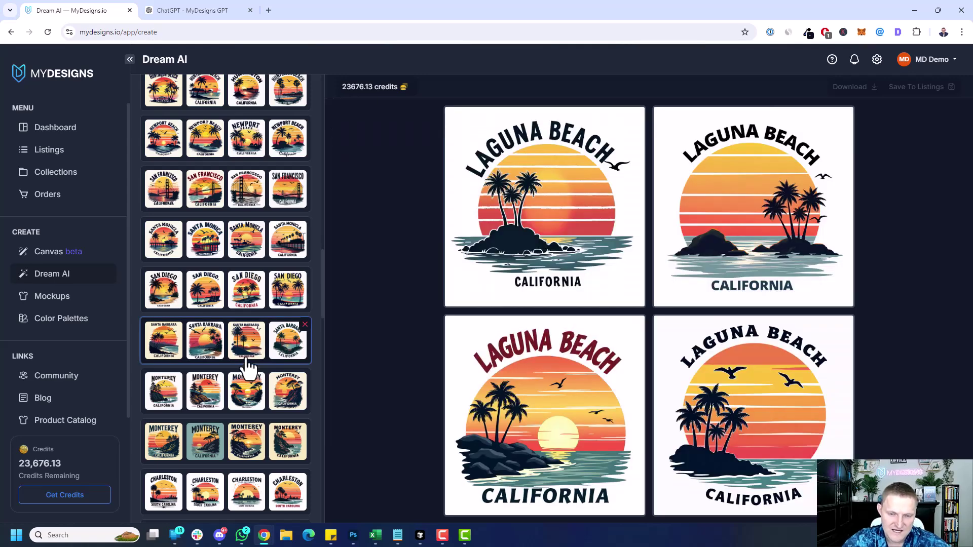
pyautogui.scroll(-1, 247, 370)
pyautogui.click(218, 304)
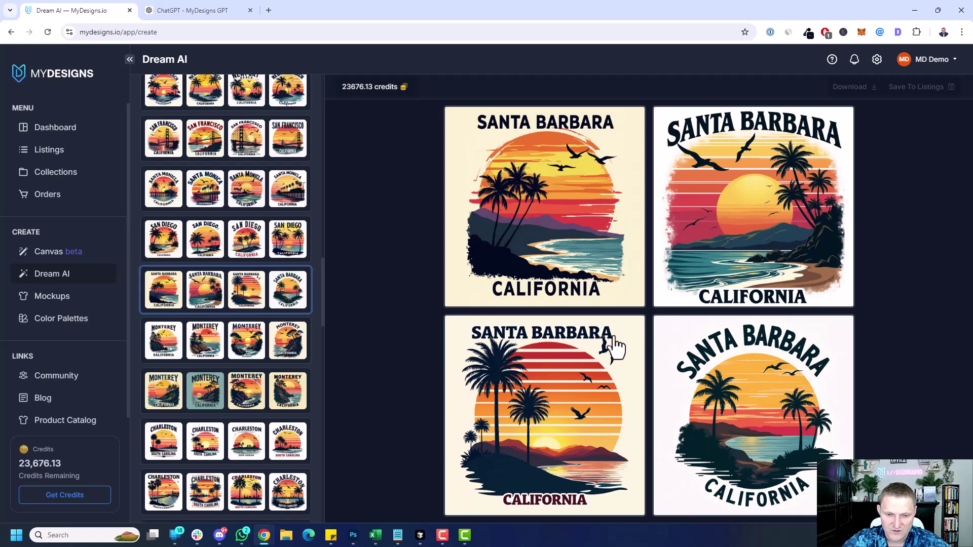
pyautogui.click(539, 213)
pyautogui.click(712, 246)
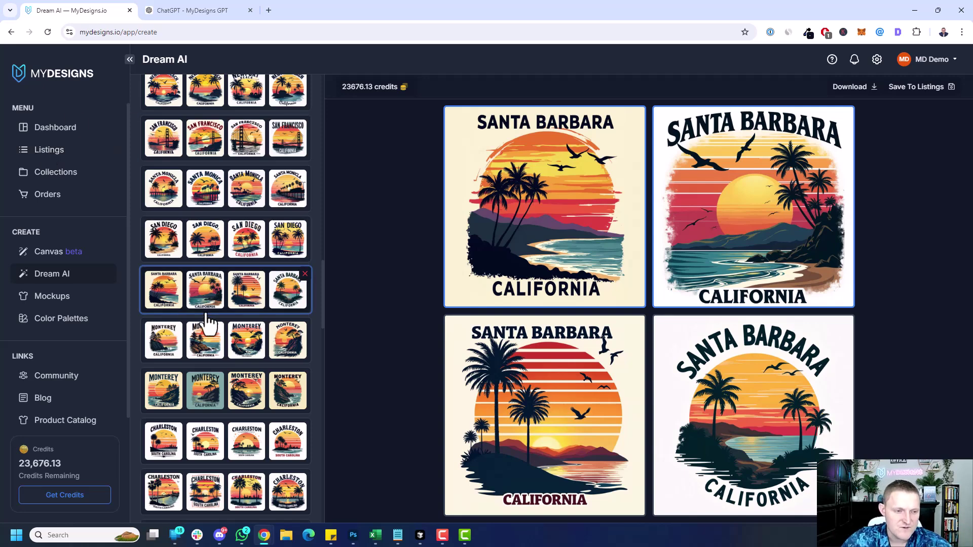
# Preview the San Diego, Santa Monica, San Francisco and Newport Beach design sets
pyautogui.click(238, 242)
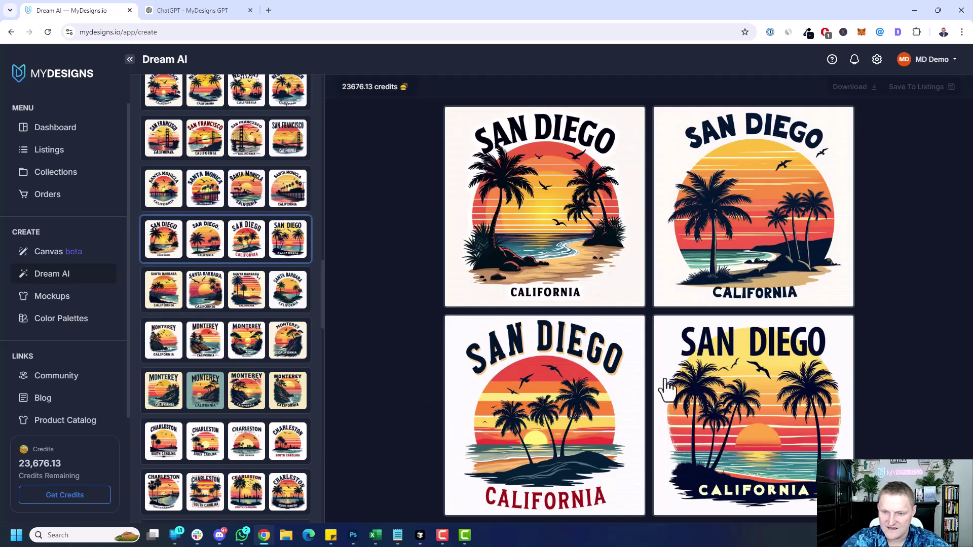
pyautogui.scroll(1, 304, 344)
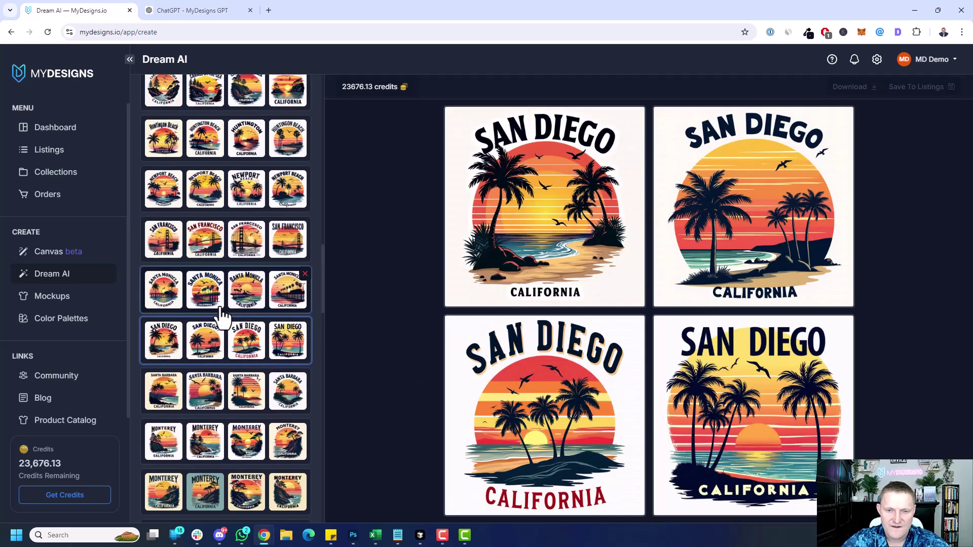
pyautogui.click(234, 307)
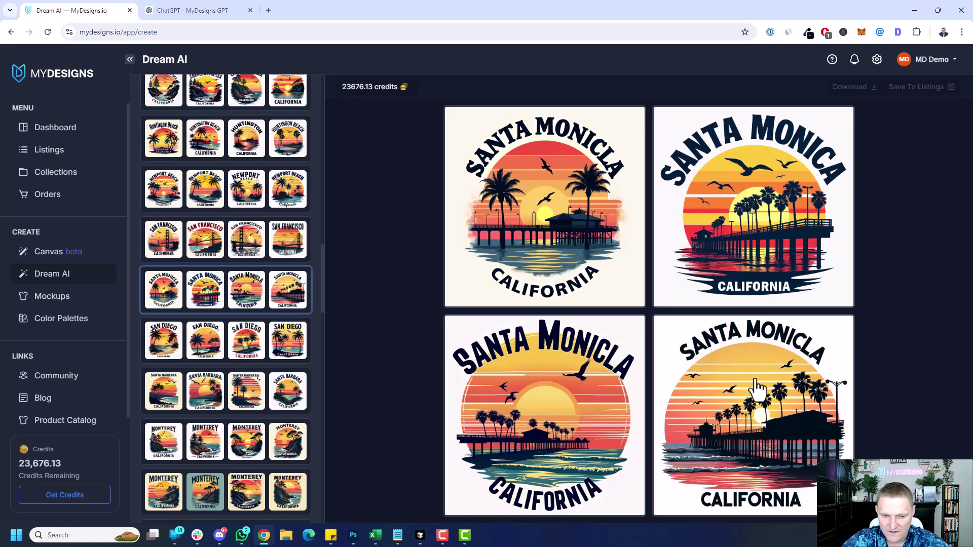
pyautogui.scroll(1, 218, 320)
pyautogui.click(219, 310)
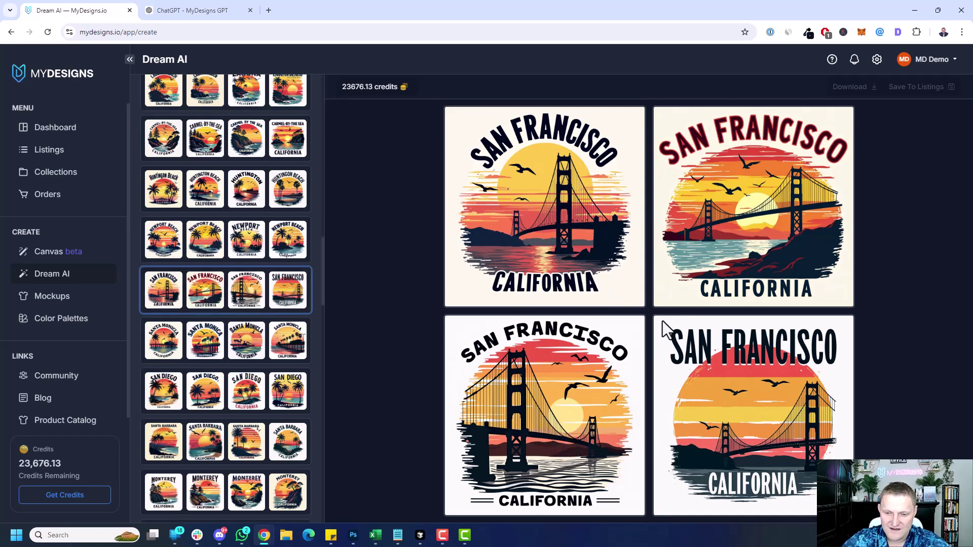
pyautogui.scroll(2, 263, 345)
pyautogui.click(248, 350)
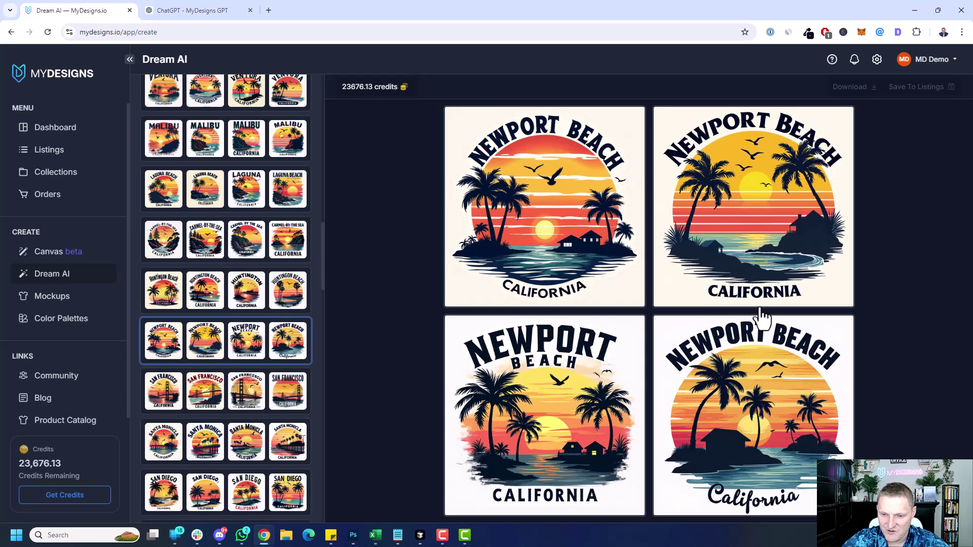
pyautogui.scroll(5, 234, 314)
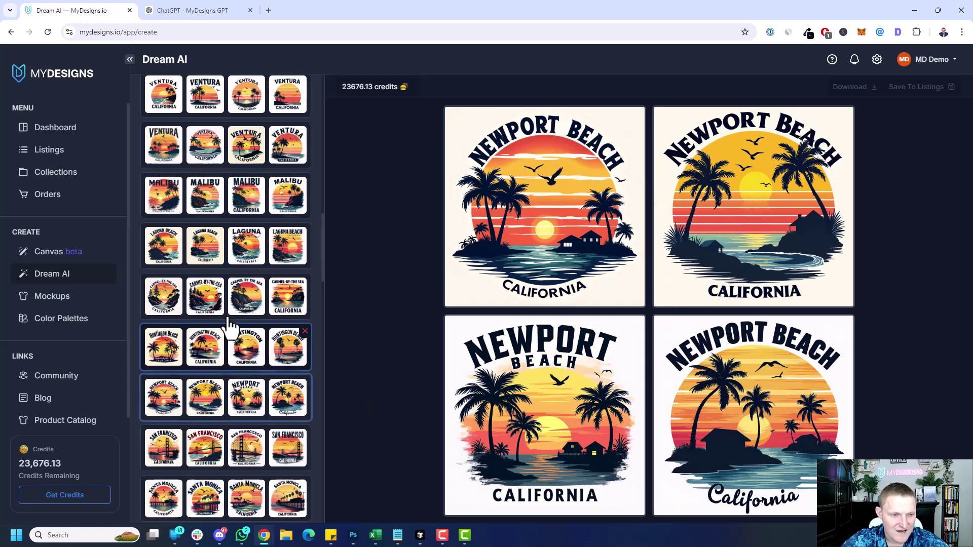
pyautogui.scroll(6, 234, 289)
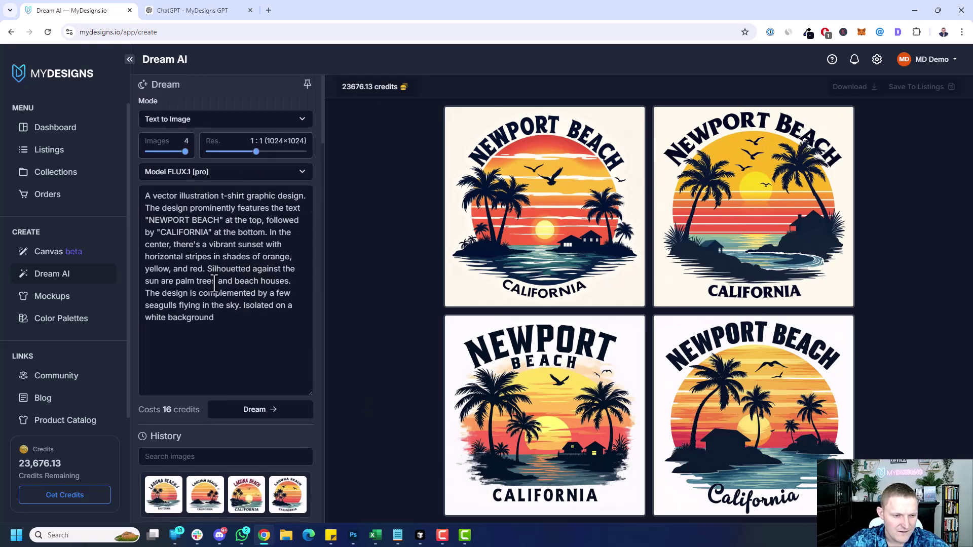
# Preview the Huntington Beach, Carmel-by-the-Sea and Laguna Beach design sets
pyautogui.scroll(-15, 254, 294)
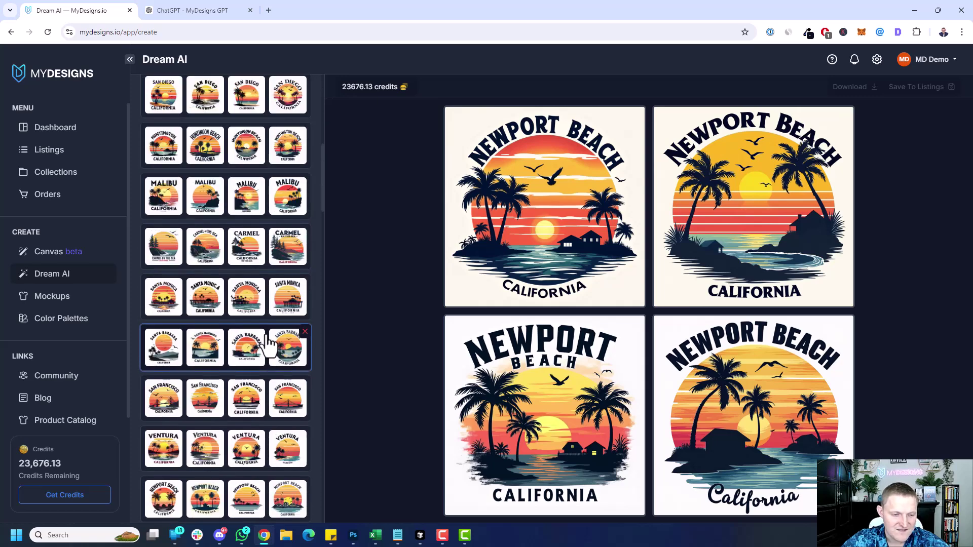
pyautogui.scroll(-10, 286, 397)
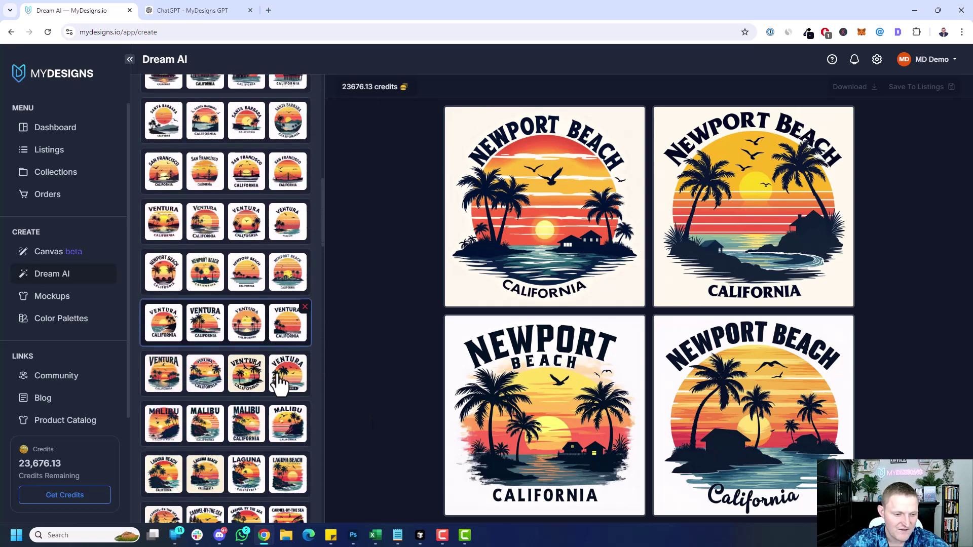
pyautogui.click(223, 256)
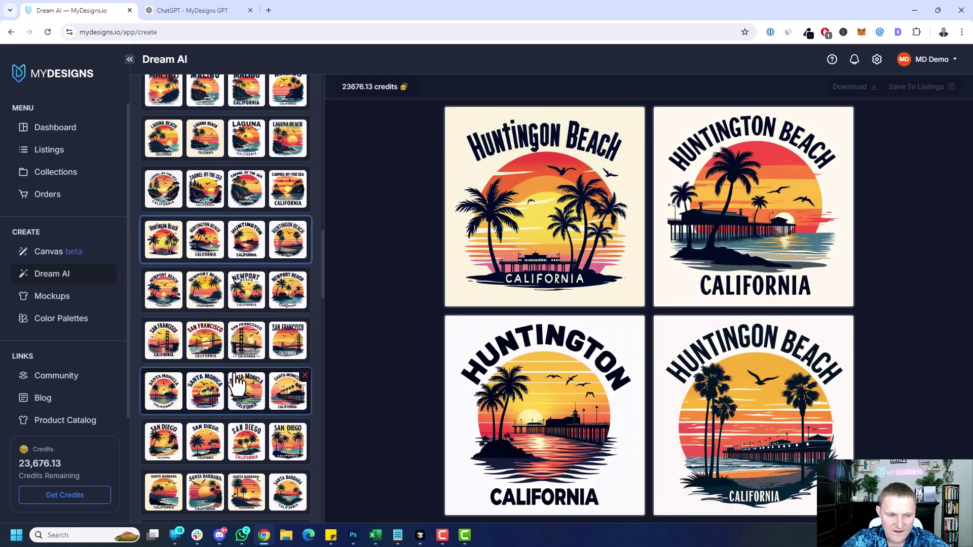
pyautogui.scroll(3, 228, 401)
pyautogui.click(223, 347)
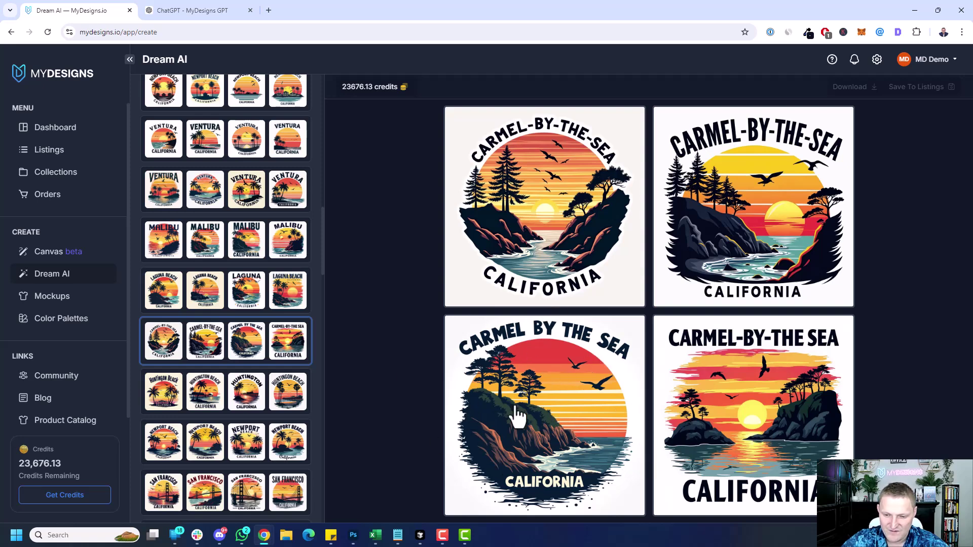
pyautogui.scroll(2, 219, 408)
pyautogui.click(228, 399)
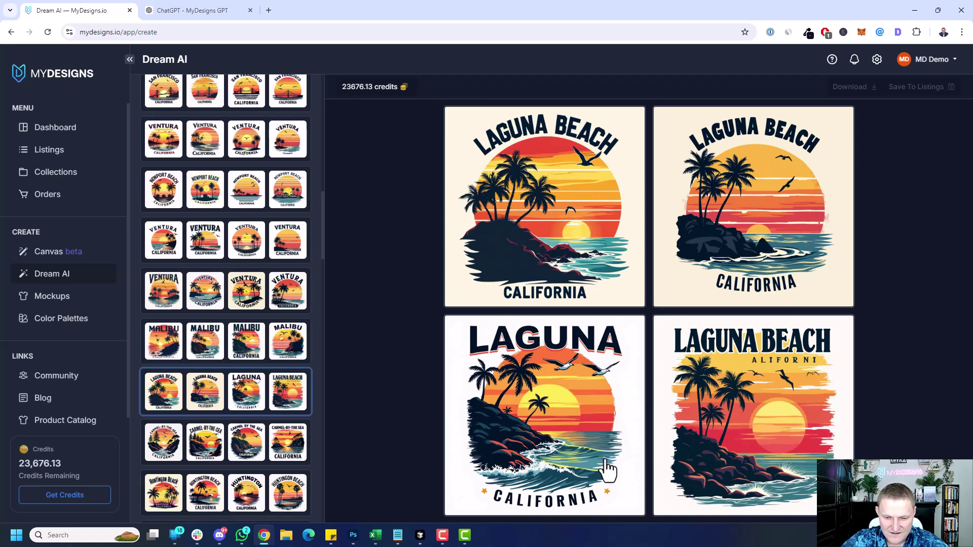
# Preview the Malibu set, then the Ventura set
pyautogui.moveTo(297, 400)
pyautogui.scroll(1, 297, 401)
pyautogui.click(217, 400)
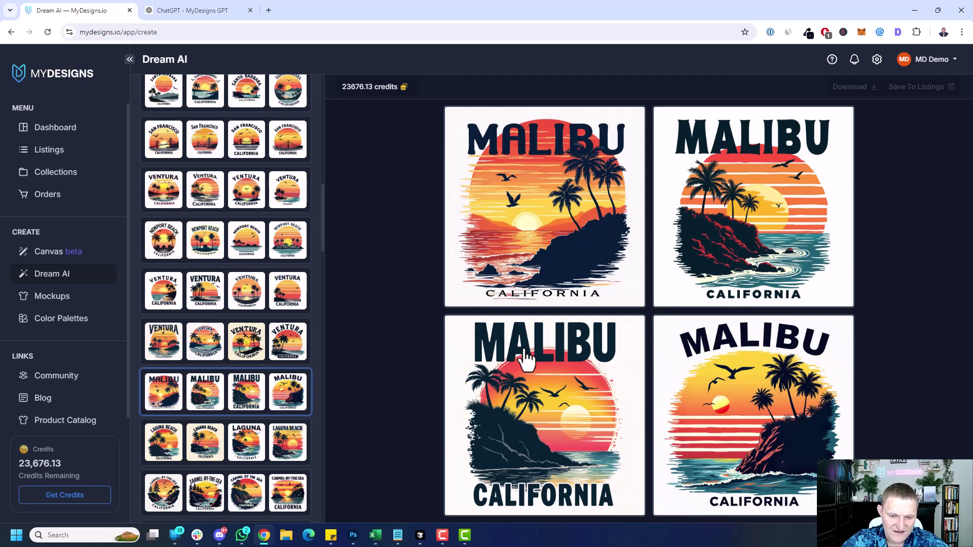
pyautogui.scroll(1, 231, 405)
pyautogui.click(221, 406)
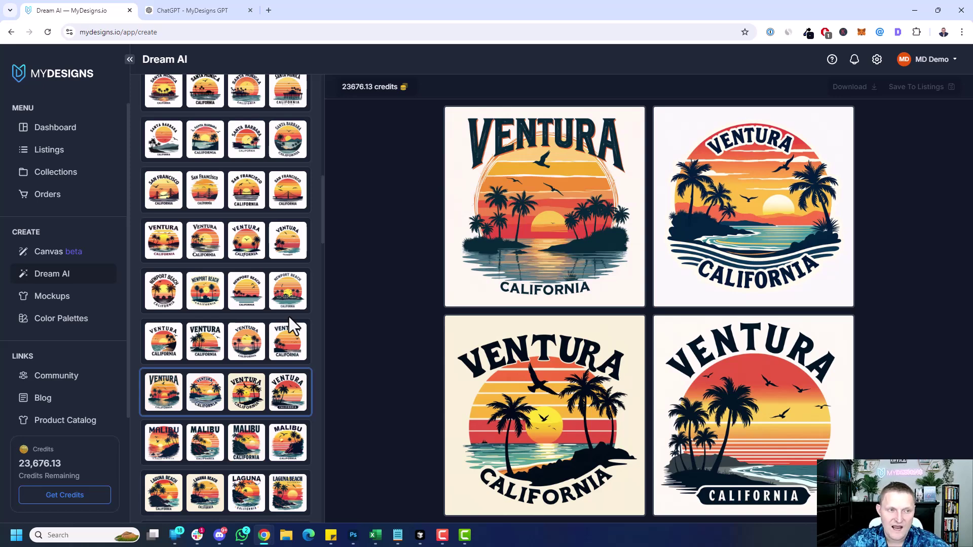
# Preview the Ventura, Newport Beach, second Ventura, San Francisco and Santa Monica sets
pyautogui.scroll(1, 253, 334)
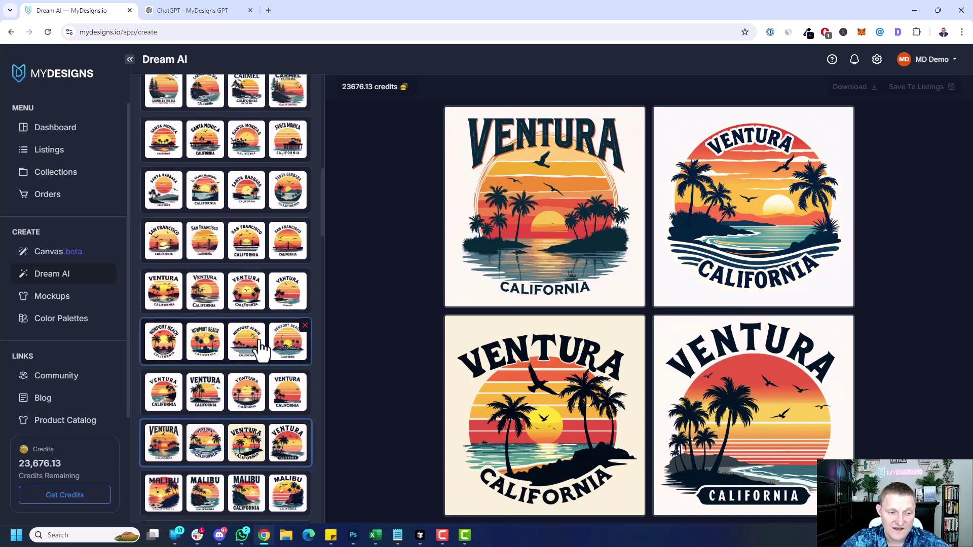
pyautogui.click(211, 399)
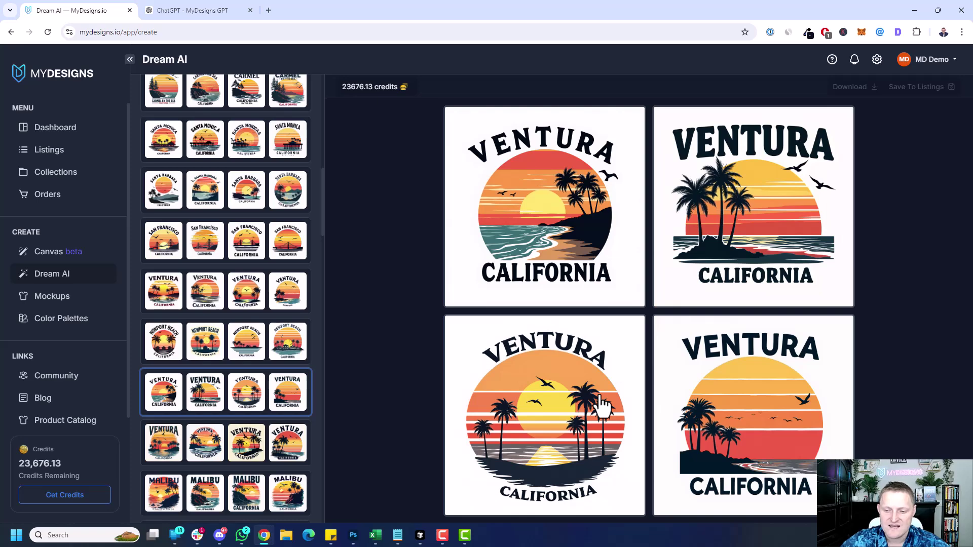
pyautogui.click(233, 354)
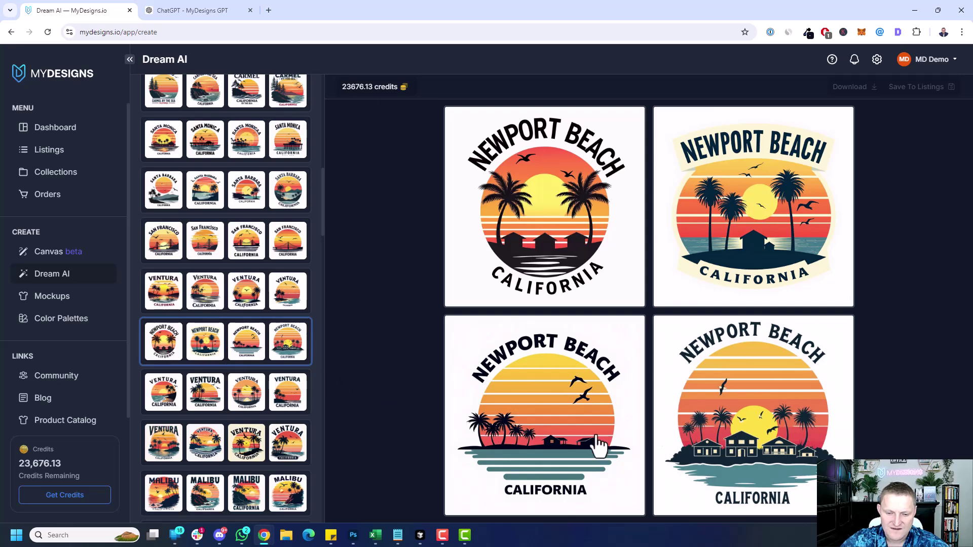
pyautogui.scroll(1, 240, 355)
pyautogui.click(240, 360)
pyautogui.scroll(1, 233, 350)
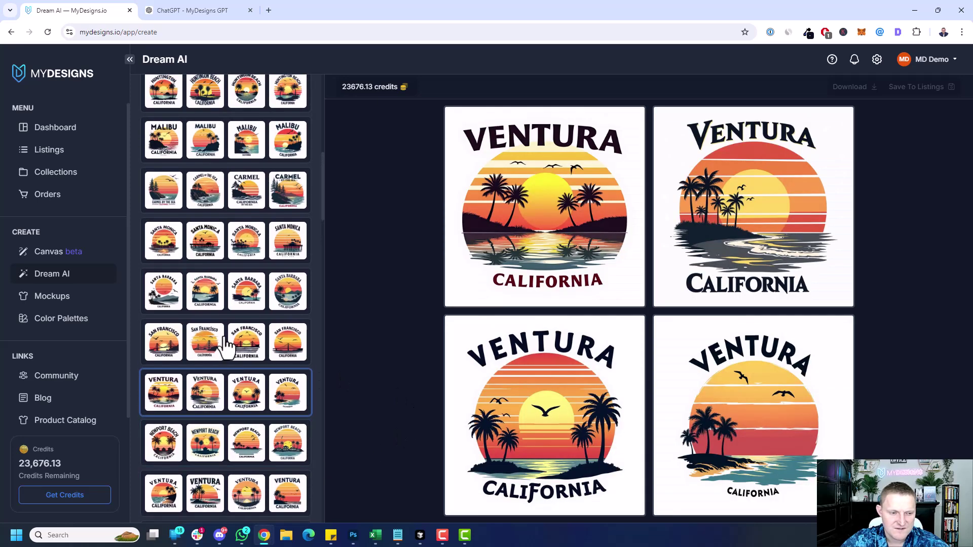
pyautogui.click(226, 342)
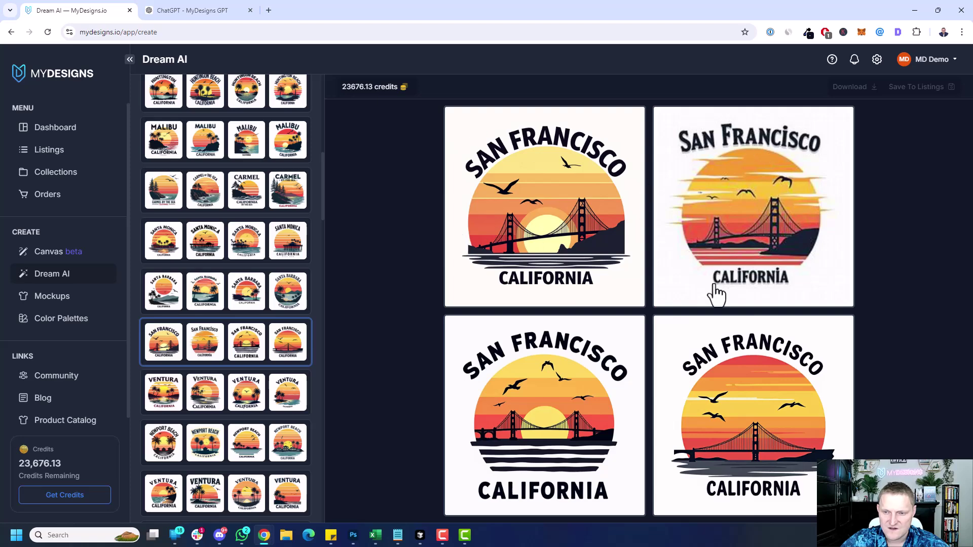
pyautogui.scroll(1, 247, 337)
pyautogui.click(215, 355)
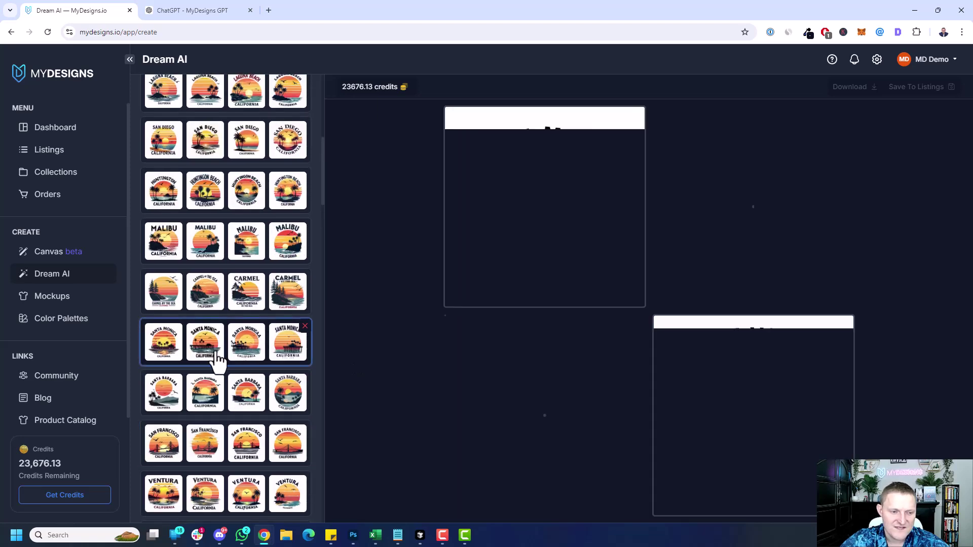
# Preview the Carmel, Malibu and Monterey sets, then go to the Scaled AI Designs listings
pyautogui.scroll(1, 219, 354)
pyautogui.click(221, 356)
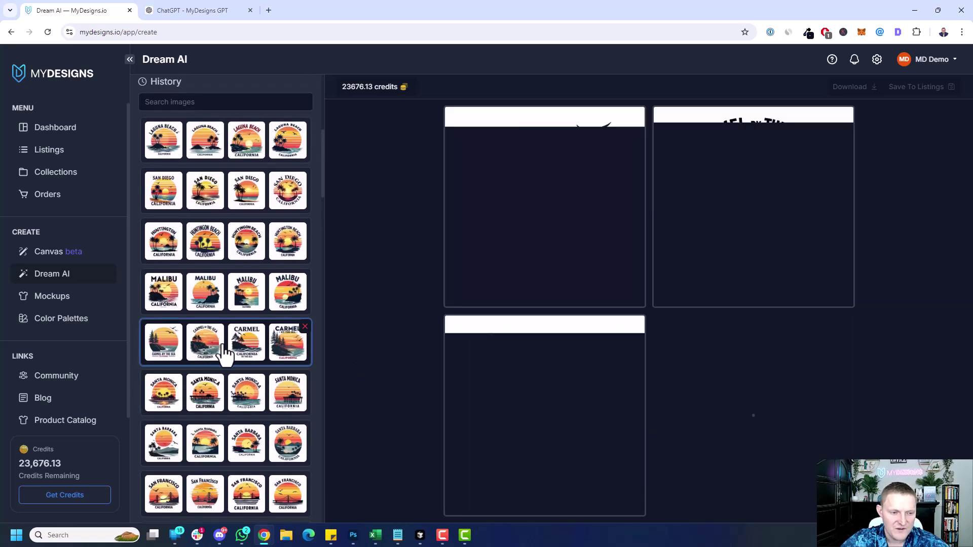
pyautogui.scroll(1, 224, 358)
pyautogui.click(223, 357)
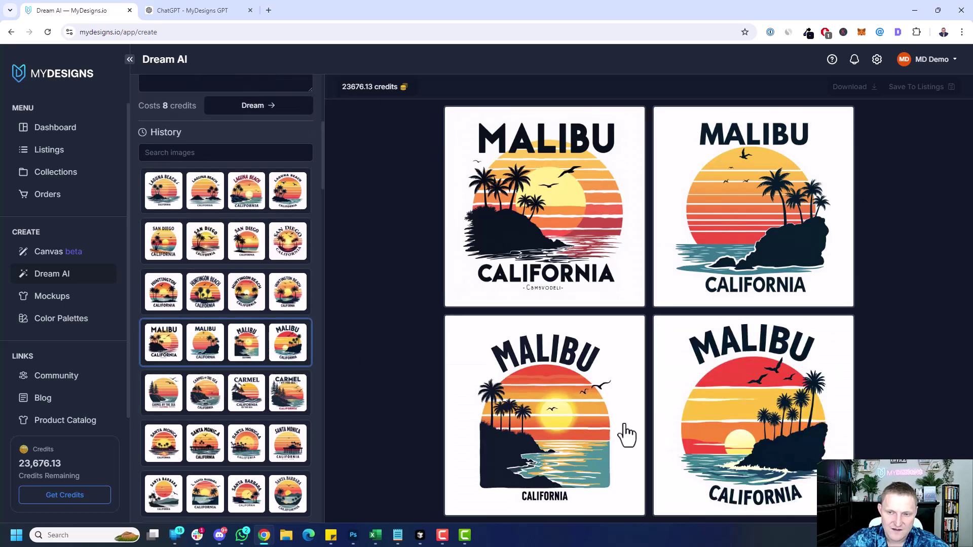
pyautogui.scroll(1, 224, 324)
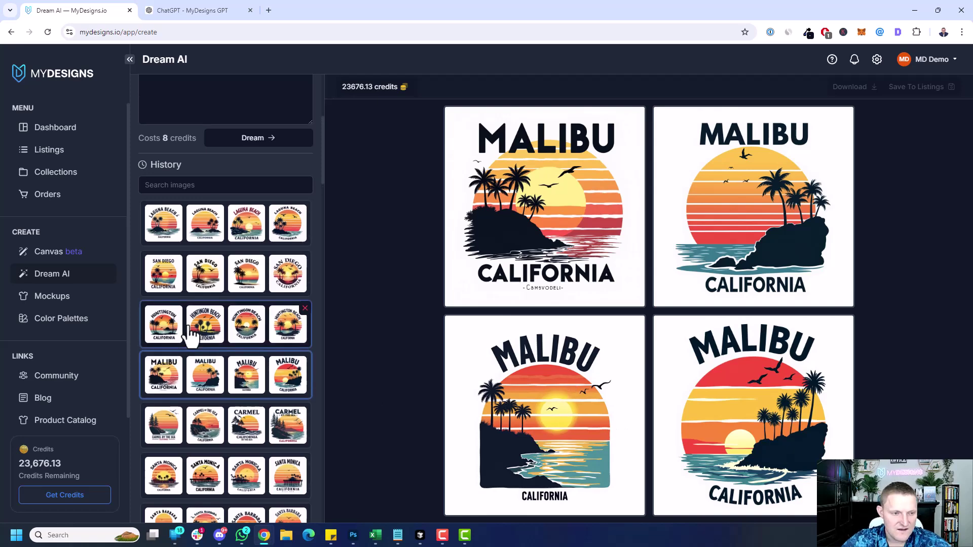
pyautogui.scroll(-15, 225, 319)
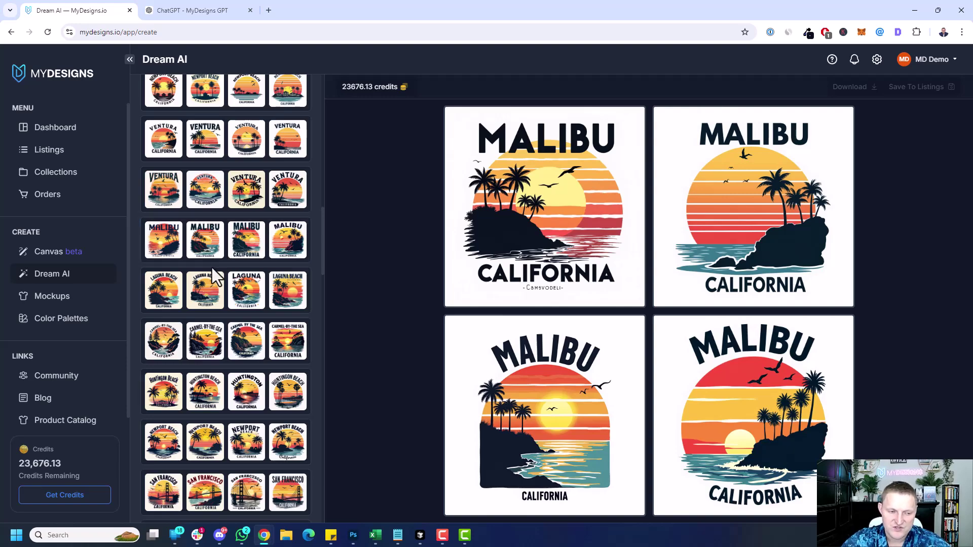
pyautogui.scroll(-5, 223, 330)
pyautogui.scroll(-3, 223, 345)
pyautogui.click(231, 299)
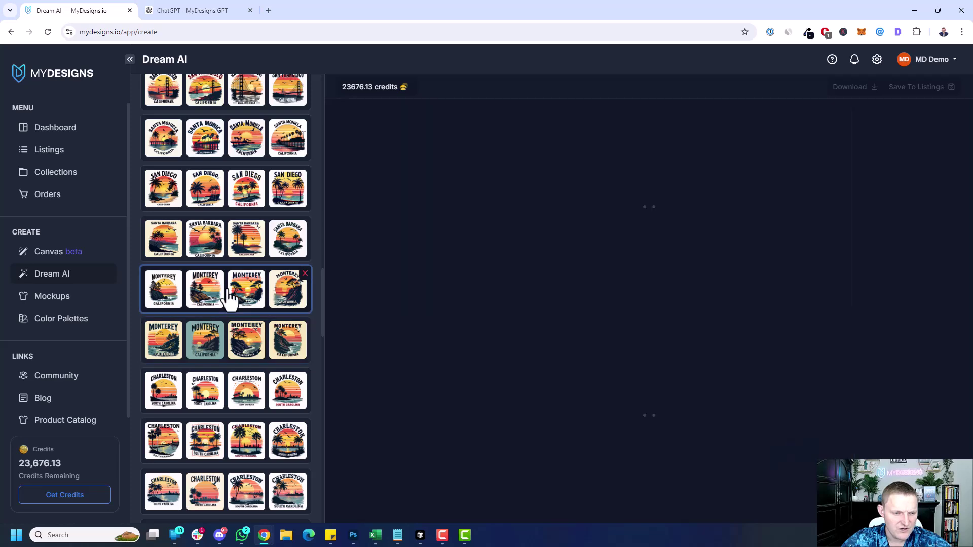
pyautogui.click(61, 151)
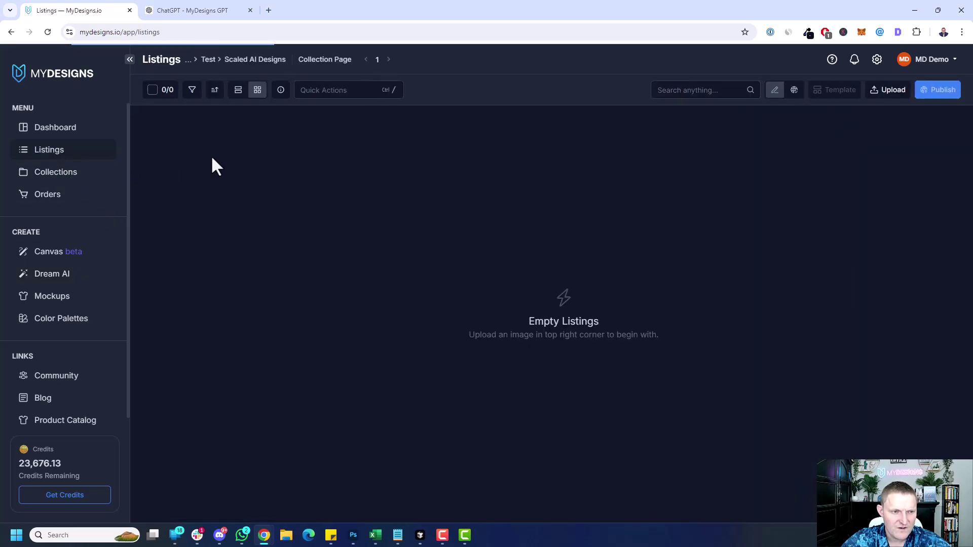
# Delete all seven Scaled AI Designs listings with their designs and return to Dream AI
pyautogui.click(153, 90)
pyautogui.click(327, 90)
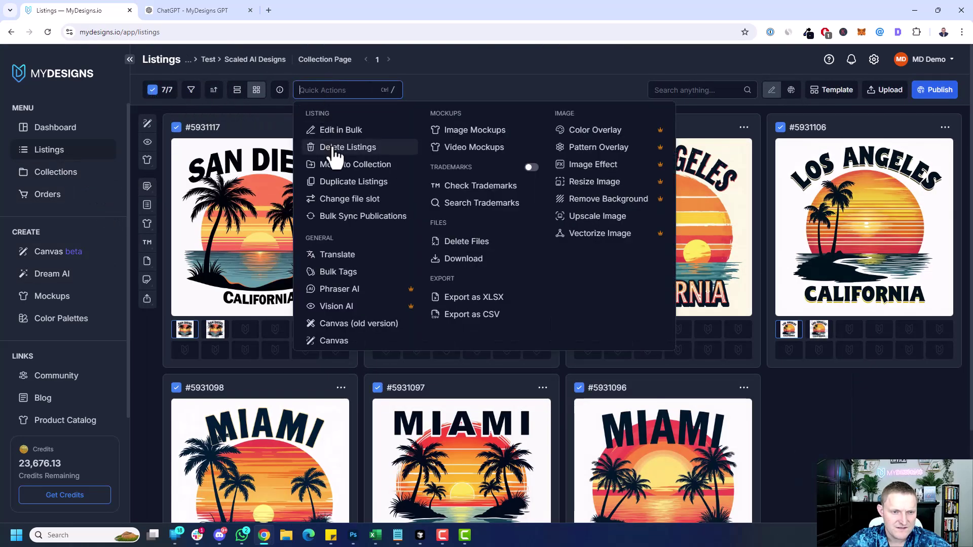
pyautogui.click(332, 148)
pyautogui.click(519, 153)
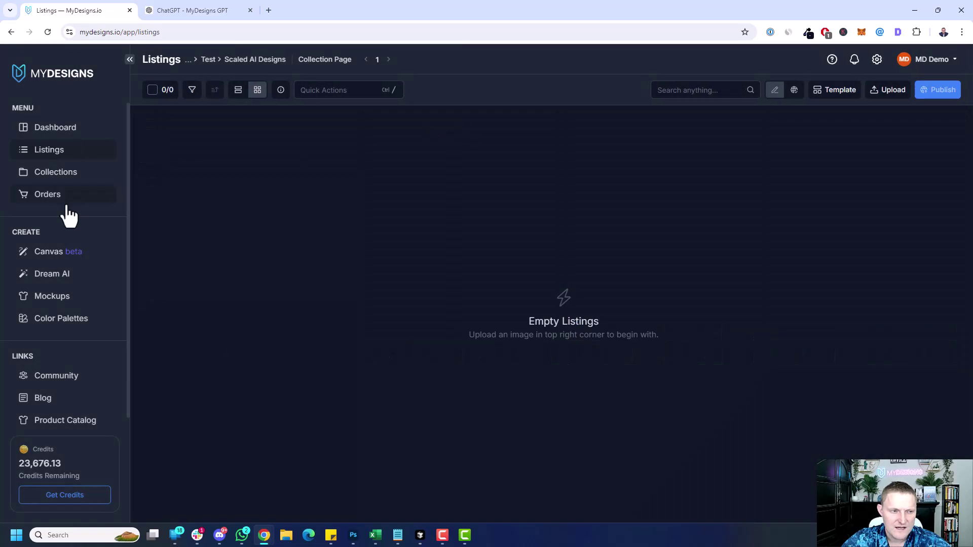
pyautogui.click(50, 274)
pyautogui.scroll(-8, 238, 319)
pyautogui.scroll(-10, 239, 319)
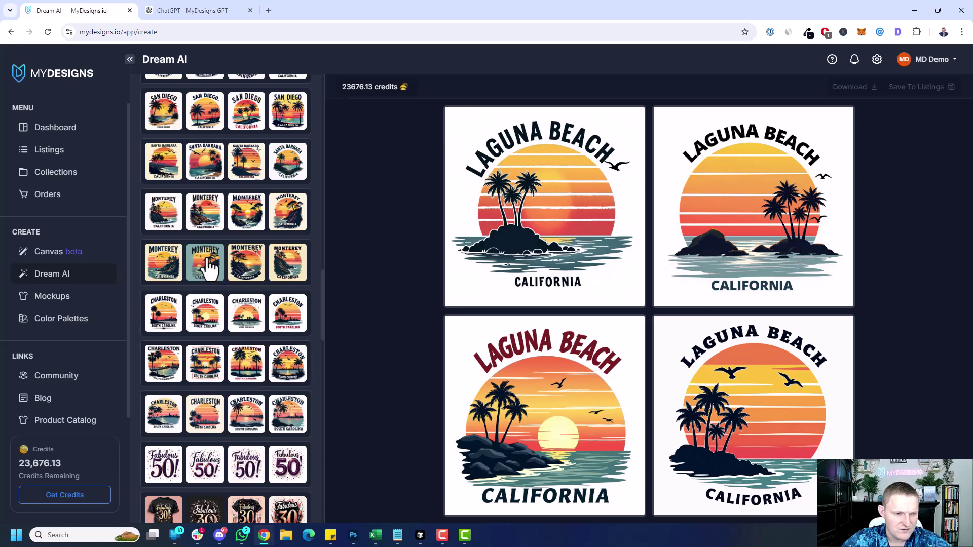
# Save the top-left, bottom-left and bottom-right Monterey designs as new listings
pyautogui.click(208, 266)
pyautogui.scroll(3, 232, 332)
pyautogui.click(232, 332)
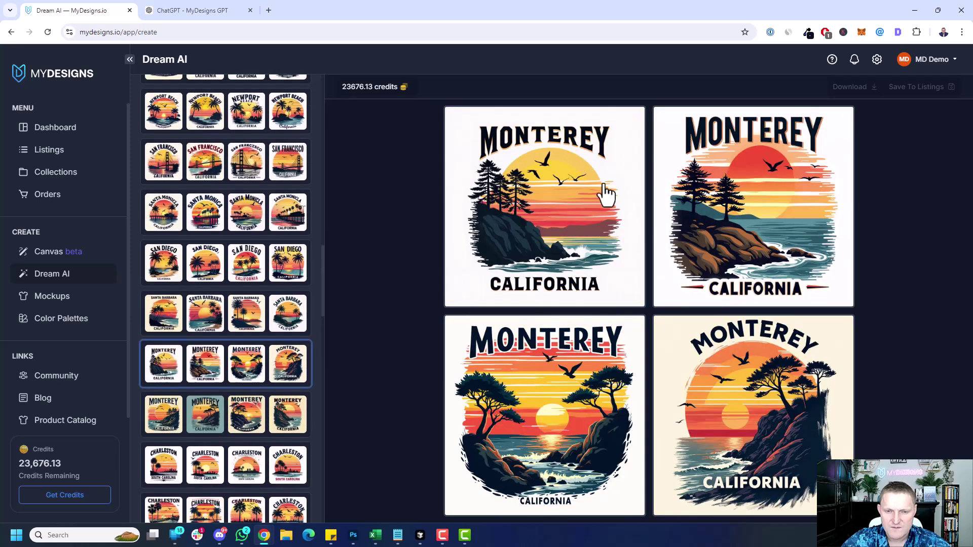
pyautogui.click(551, 192)
pyautogui.click(764, 163)
pyautogui.click(764, 163)
pyautogui.click(537, 377)
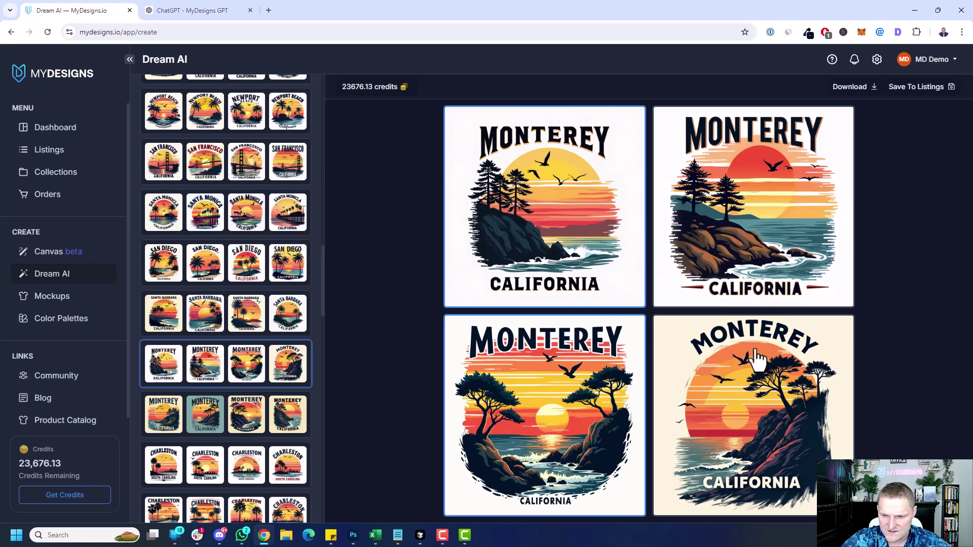
pyautogui.click(752, 379)
pyautogui.click(915, 86)
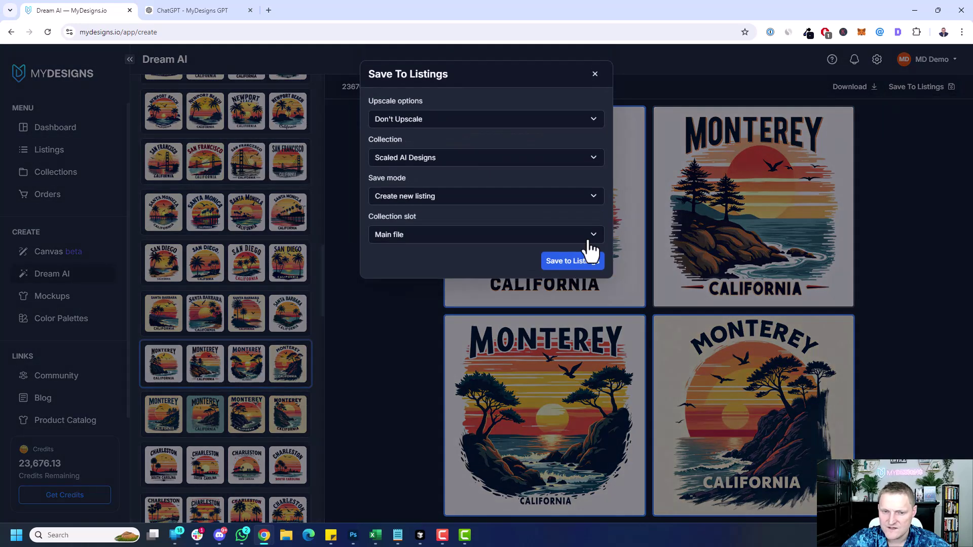
pyautogui.click(578, 262)
pyautogui.click(538, 165)
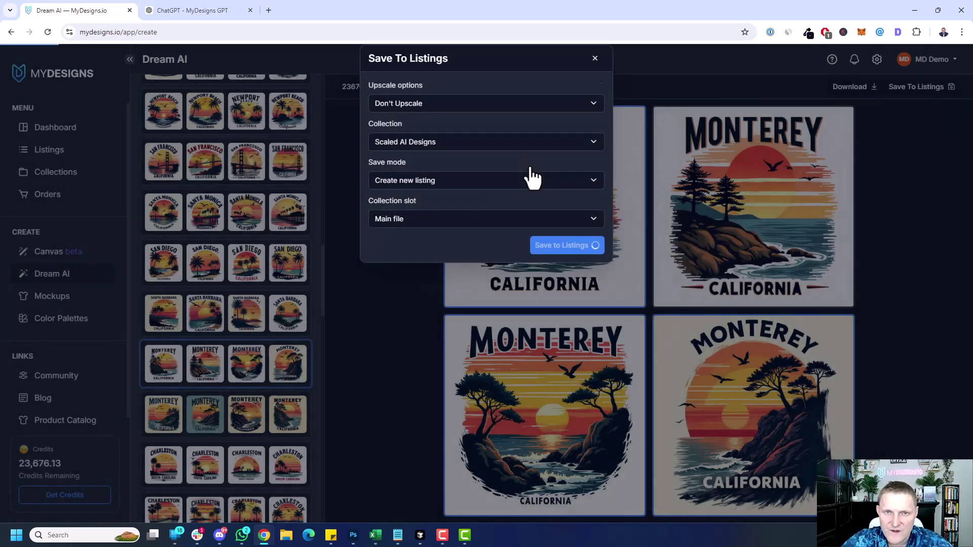
# Save the picked San Francisco designs, including the bottom-right one, as new listings
pyautogui.scroll(2, 212, 345)
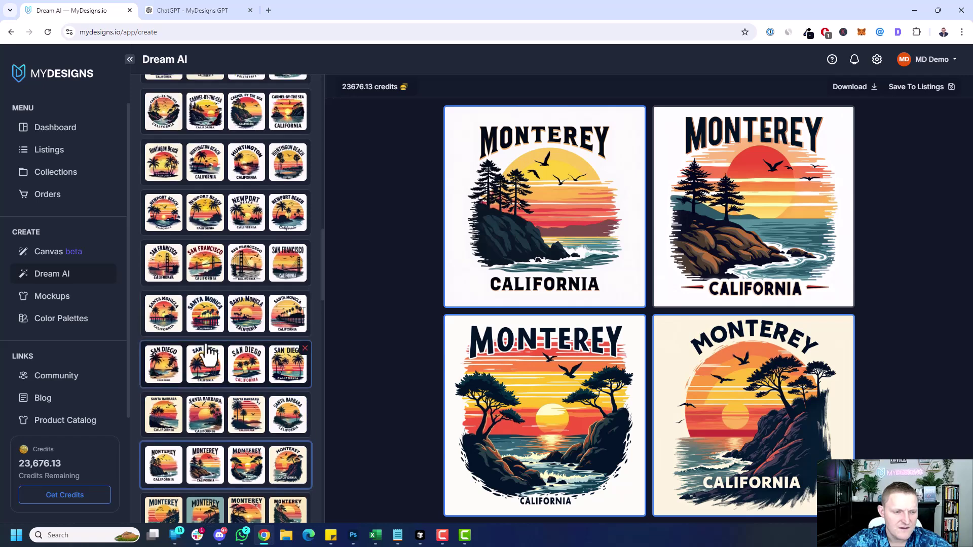
pyautogui.click(209, 271)
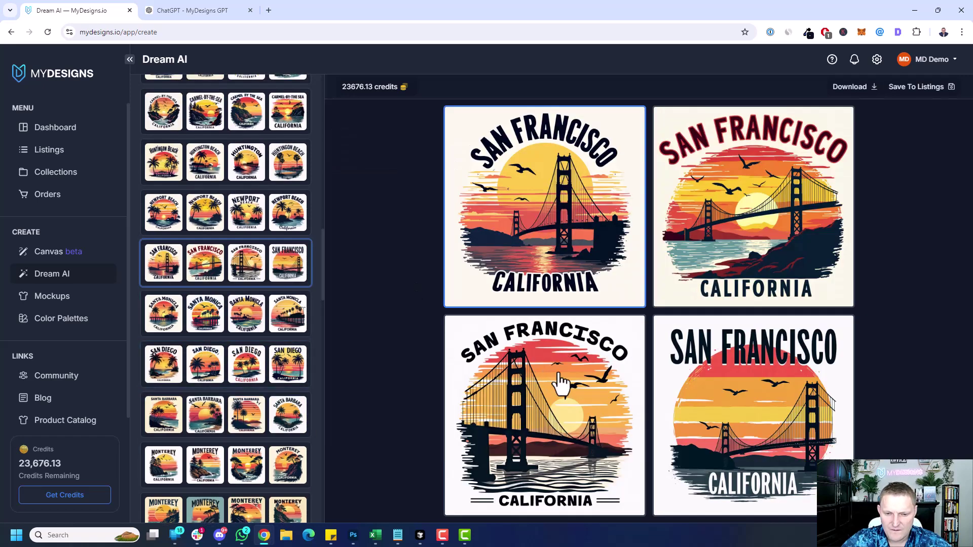
pyautogui.click(748, 406)
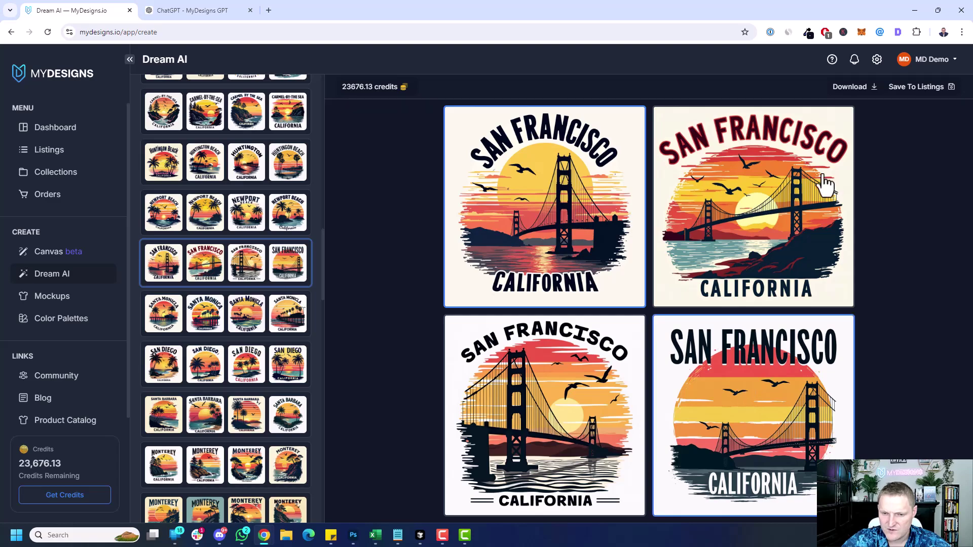
pyautogui.click(912, 88)
pyautogui.click(555, 264)
pyautogui.click(512, 161)
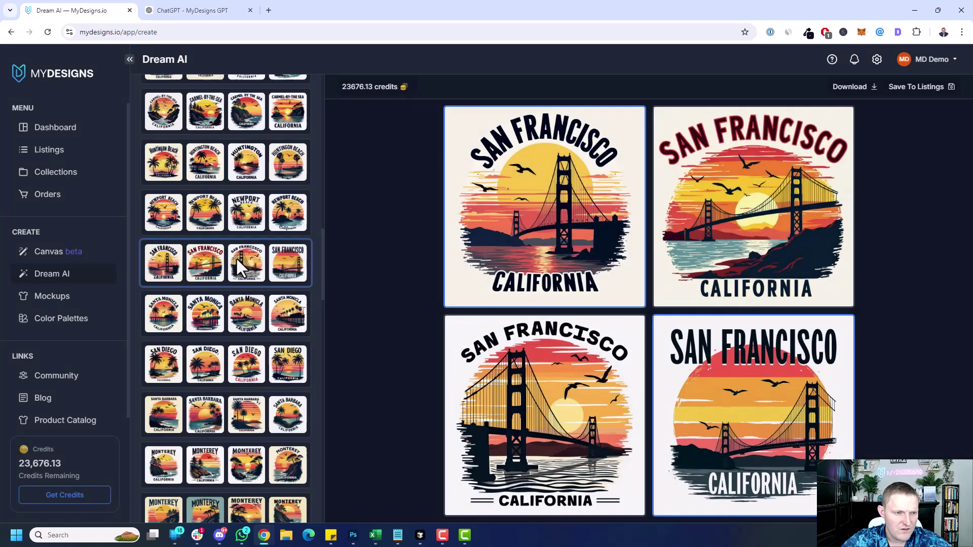
# Save the top-right Laguna Beach design as a new listing
pyautogui.scroll(3, 235, 257)
pyautogui.scroll(1, 213, 292)
pyautogui.click(216, 262)
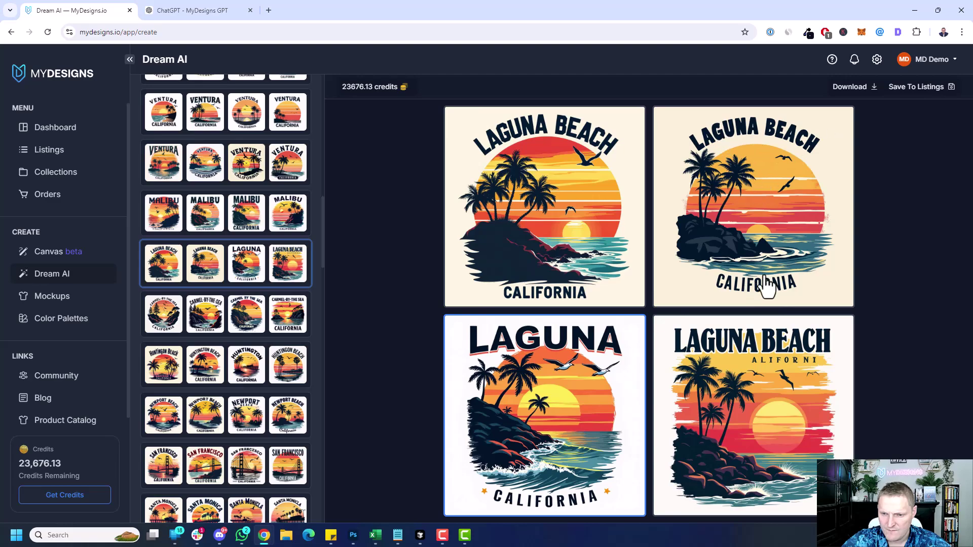
pyautogui.click(793, 213)
pyautogui.click(918, 86)
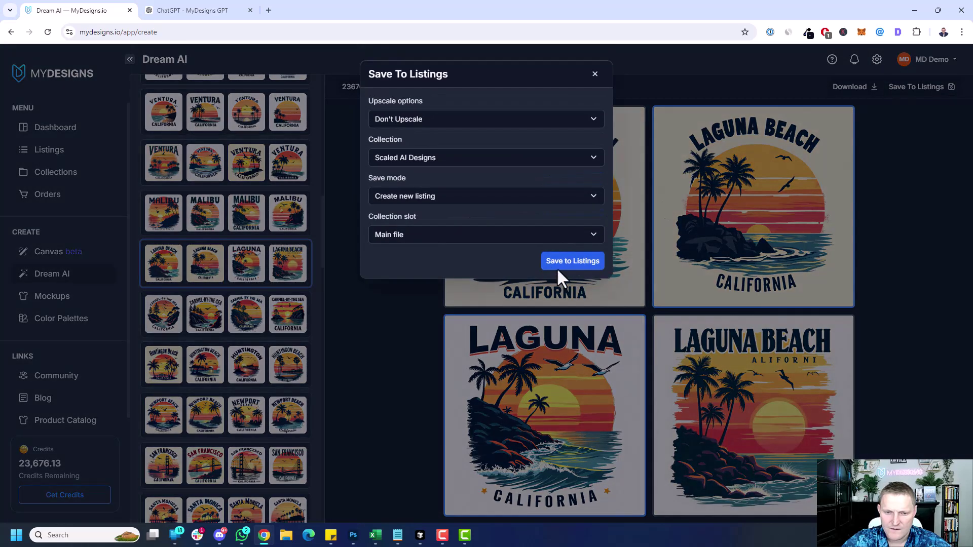
pyautogui.click(557, 266)
pyautogui.click(514, 159)
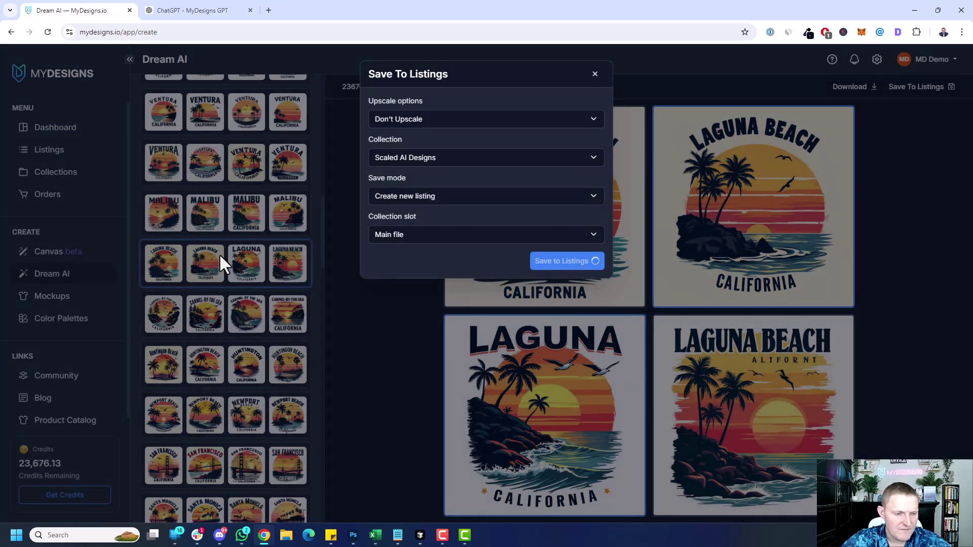
# Save the top-right and bottom-left Malibu designs as new listings, then view the Listings page
pyautogui.click(215, 227)
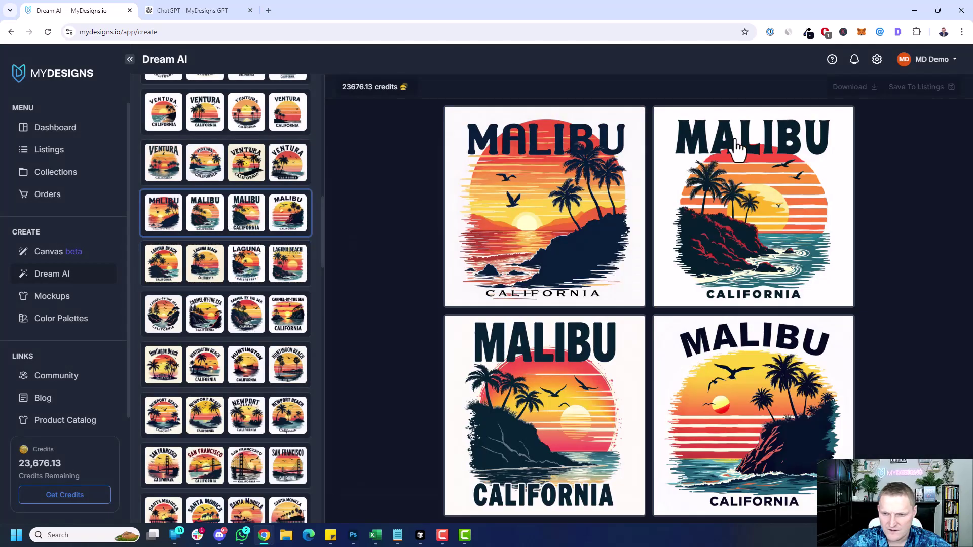
pyautogui.click(751, 219)
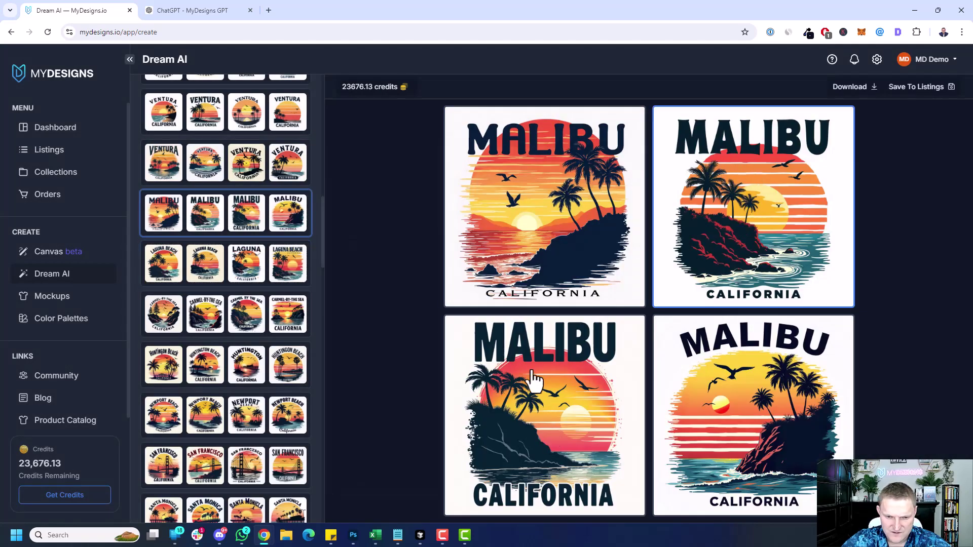
pyautogui.click(568, 447)
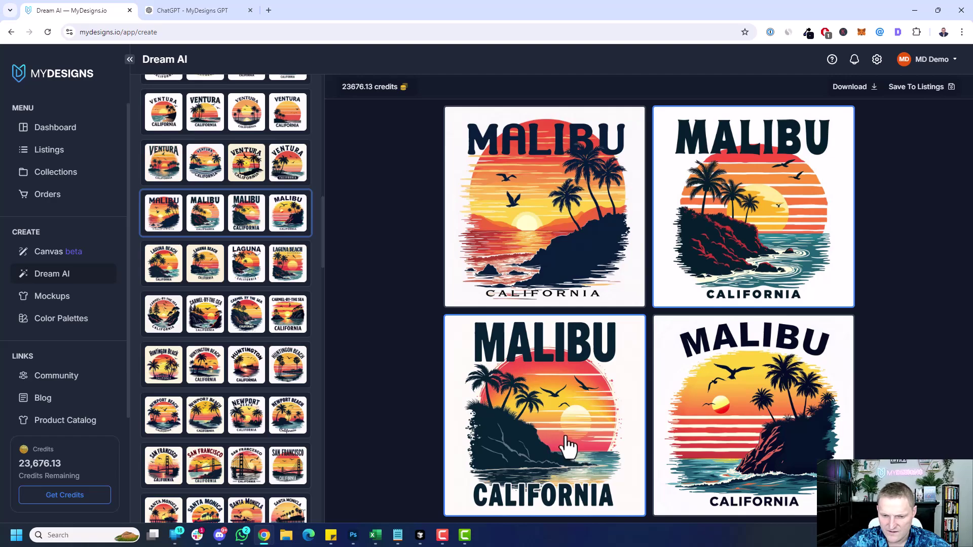
pyautogui.click(917, 87)
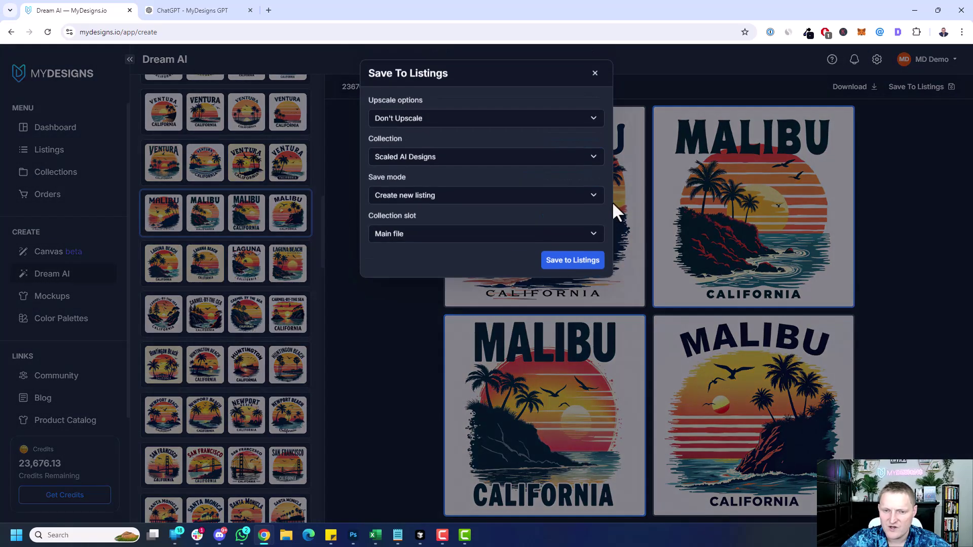
pyautogui.click(575, 260)
pyautogui.click(532, 162)
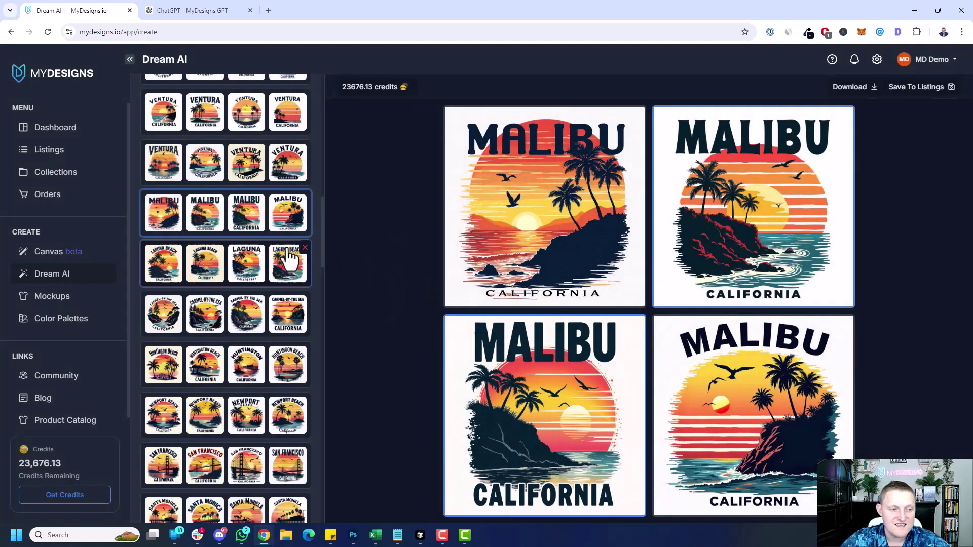
pyautogui.click(77, 153)
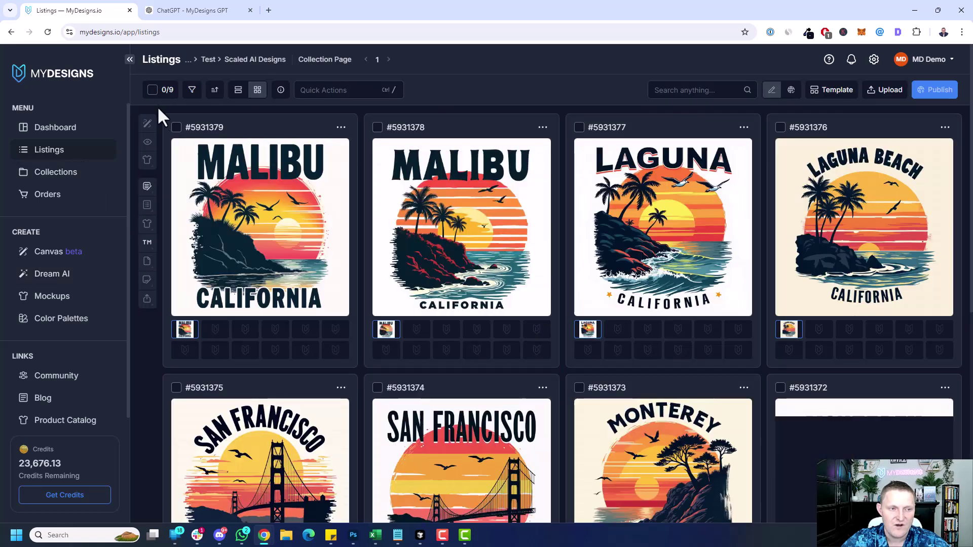
# Select all nine Scaled AI Designs listings with Select Current Page from the 0/9 dropdown
pyautogui.click(160, 93)
pyautogui.click(175, 168)
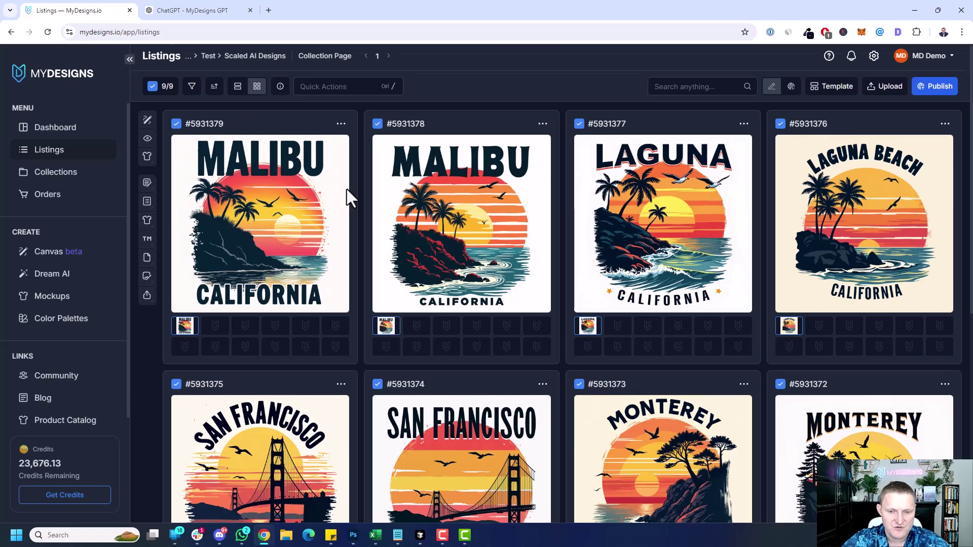
pyautogui.scroll(-6, 355, 218)
pyautogui.scroll(8, 373, 243)
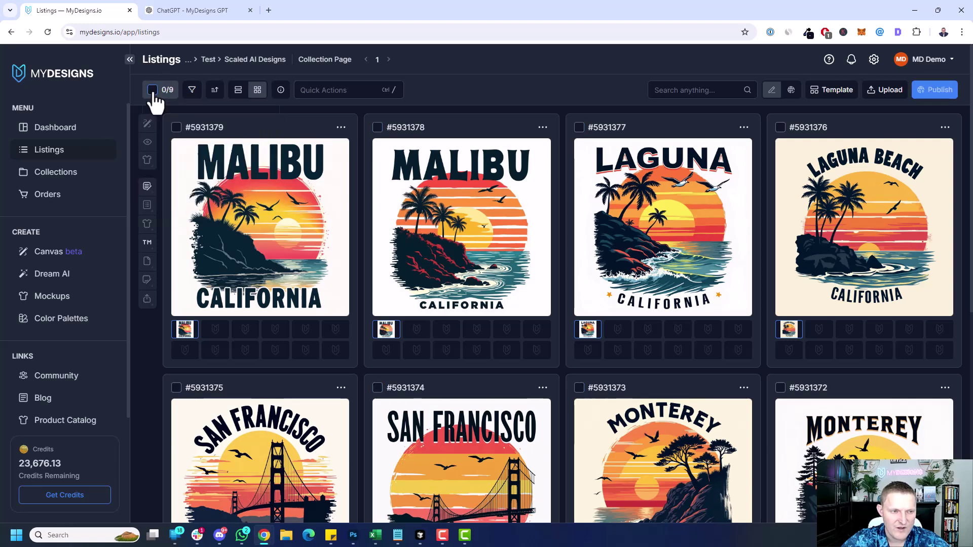
# Remove backgrounds from the nine listings' main files into Mockup 1, confirming the 9-credit cost
pyautogui.click(148, 280)
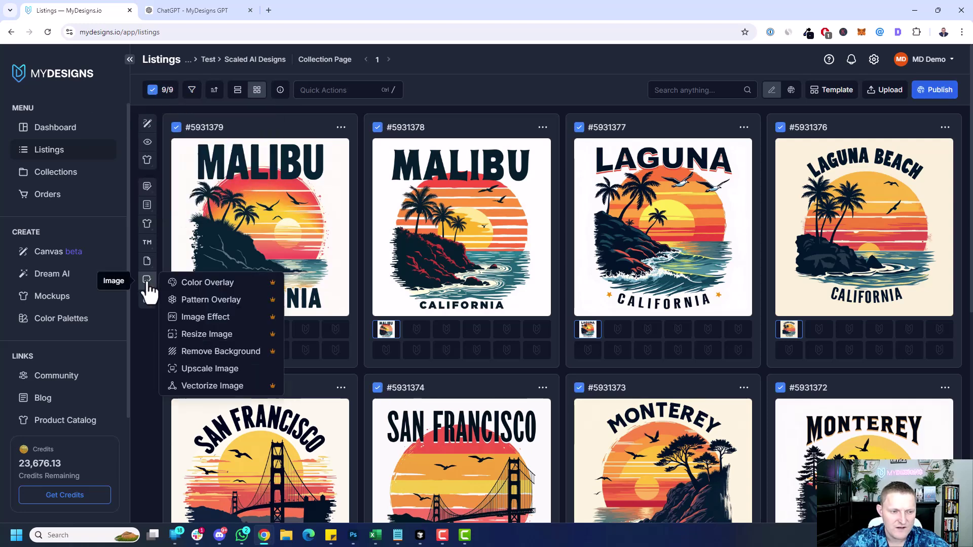
pyautogui.click(220, 352)
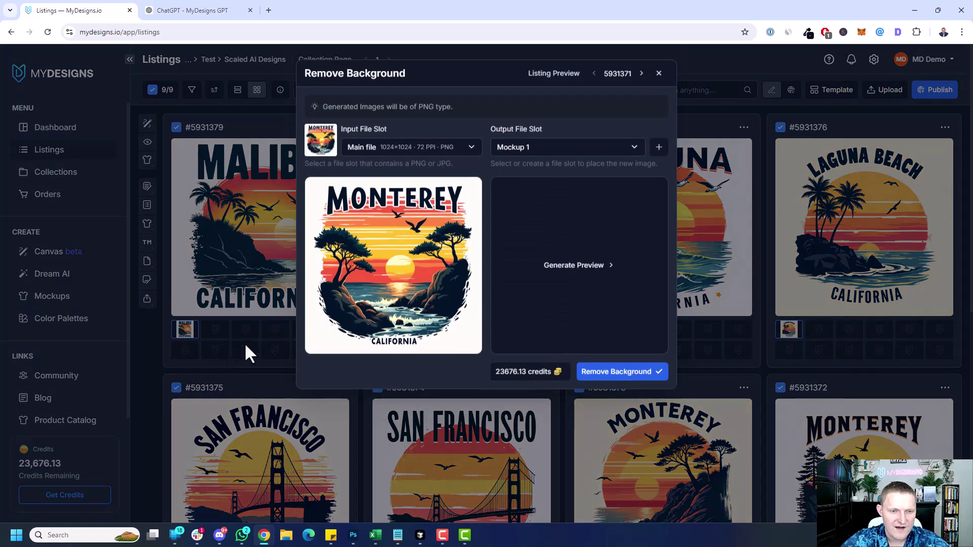
pyautogui.click(370, 151)
pyautogui.click(361, 170)
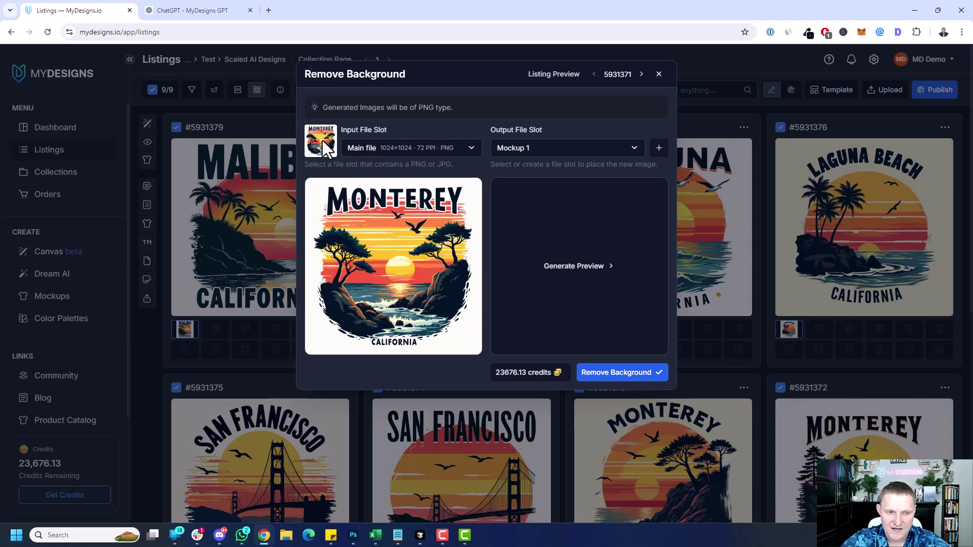
pyautogui.click(512, 150)
pyautogui.click(516, 180)
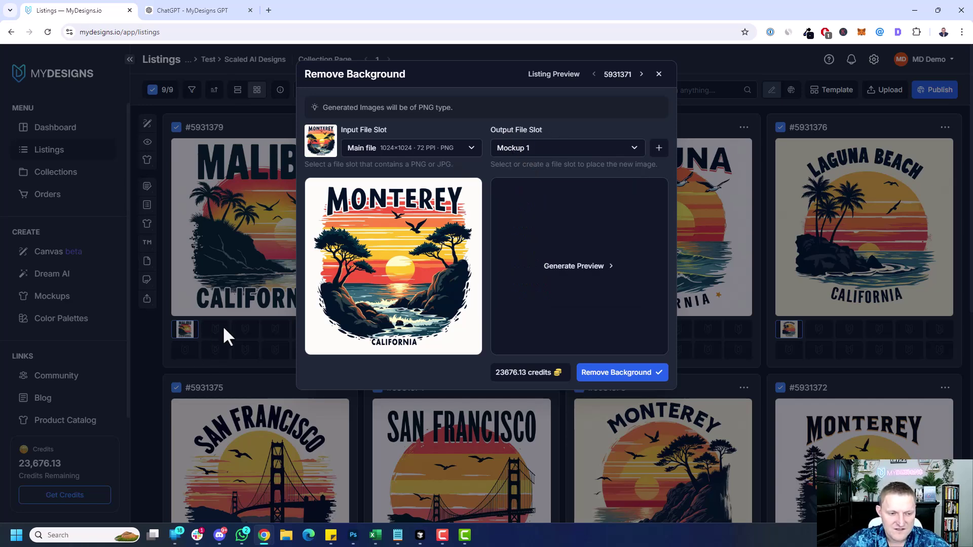
pyautogui.click(582, 373)
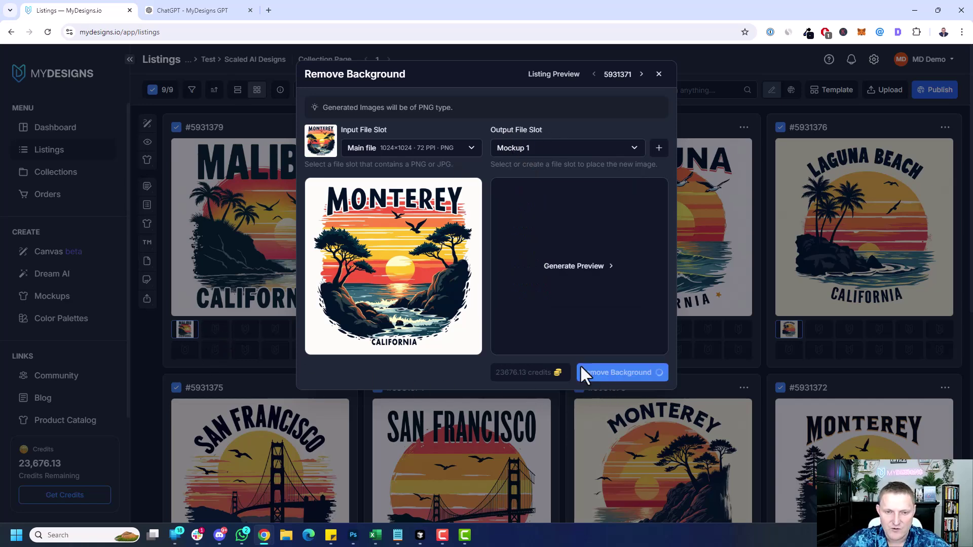
pyautogui.click(534, 164)
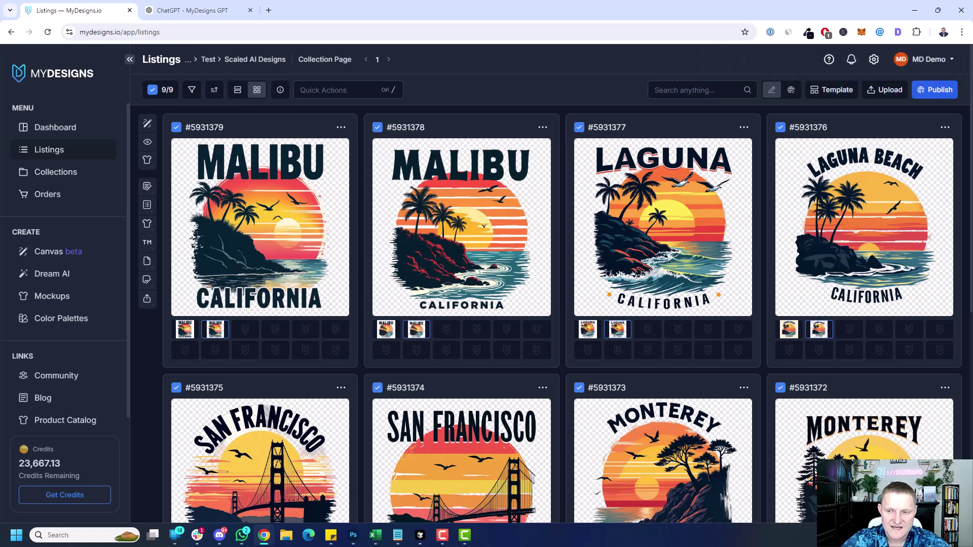
pyautogui.scroll(-5, 872, 243)
pyautogui.scroll(5, 689, 226)
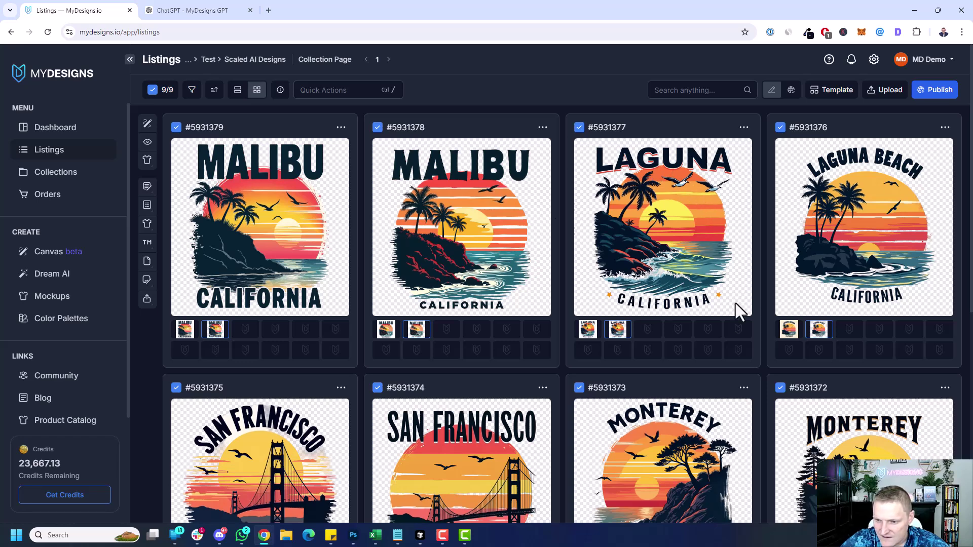
pyautogui.scroll(-4, 736, 305)
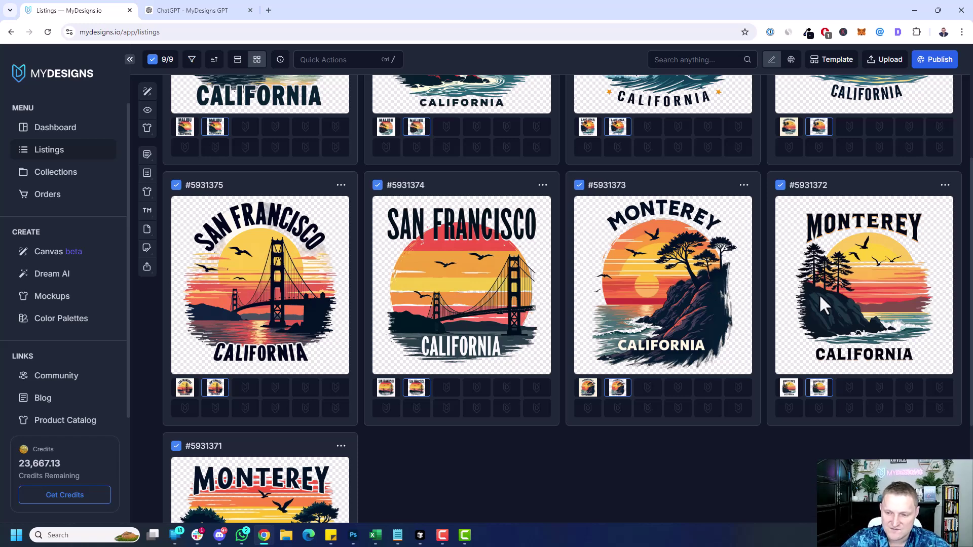
pyautogui.scroll(-3, 734, 267)
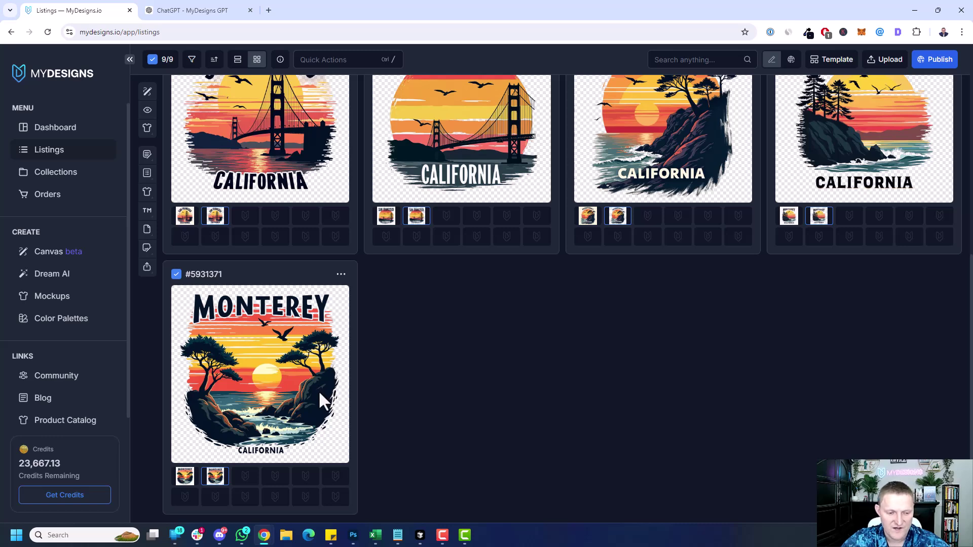
pyautogui.scroll(7, 328, 394)
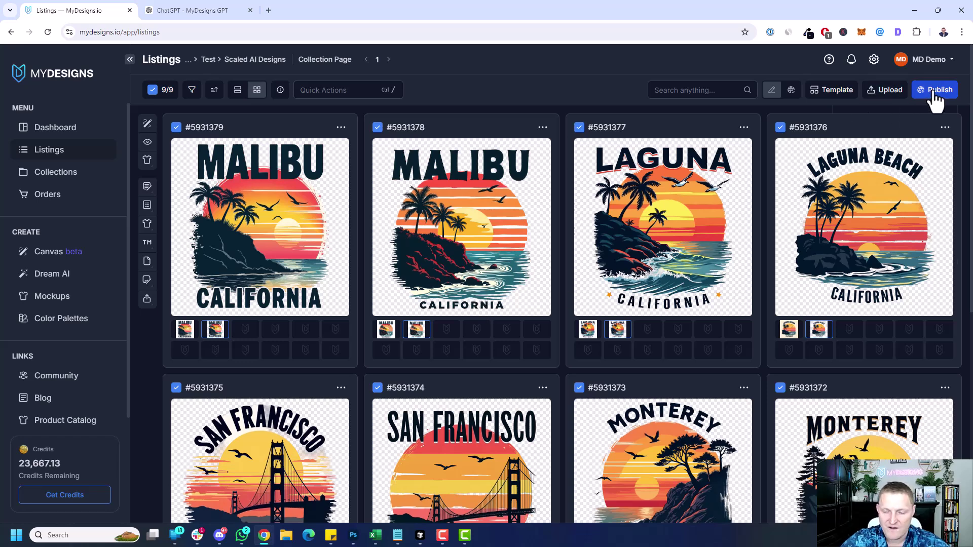
pyautogui.click(938, 92)
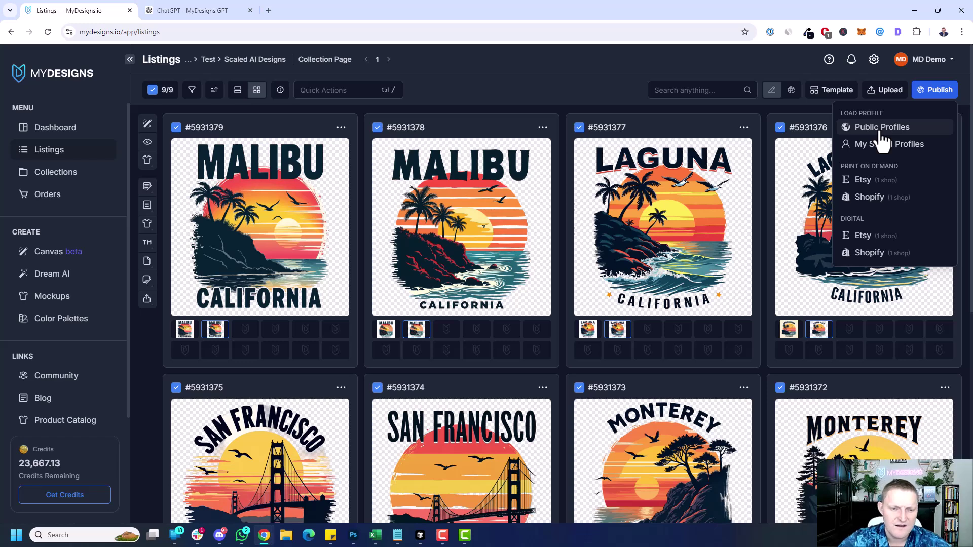
pyautogui.click(666, 190)
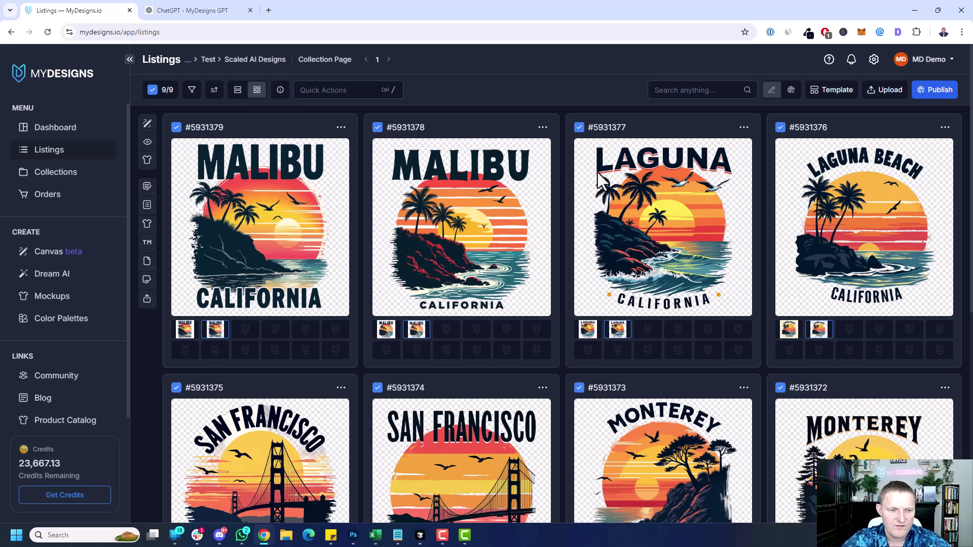
pyautogui.scroll(-7, 564, 172)
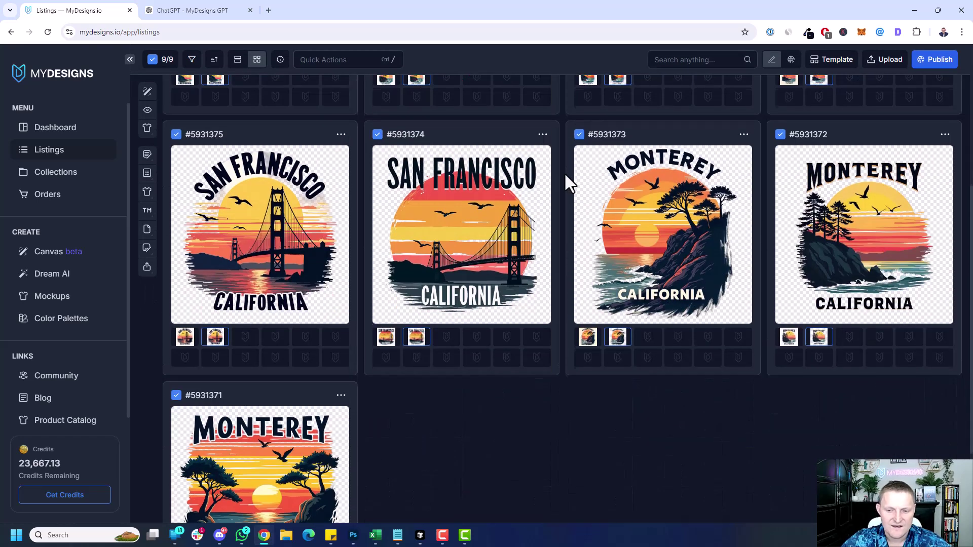
pyautogui.scroll(6, 513, 243)
pyautogui.scroll(1, 511, 240)
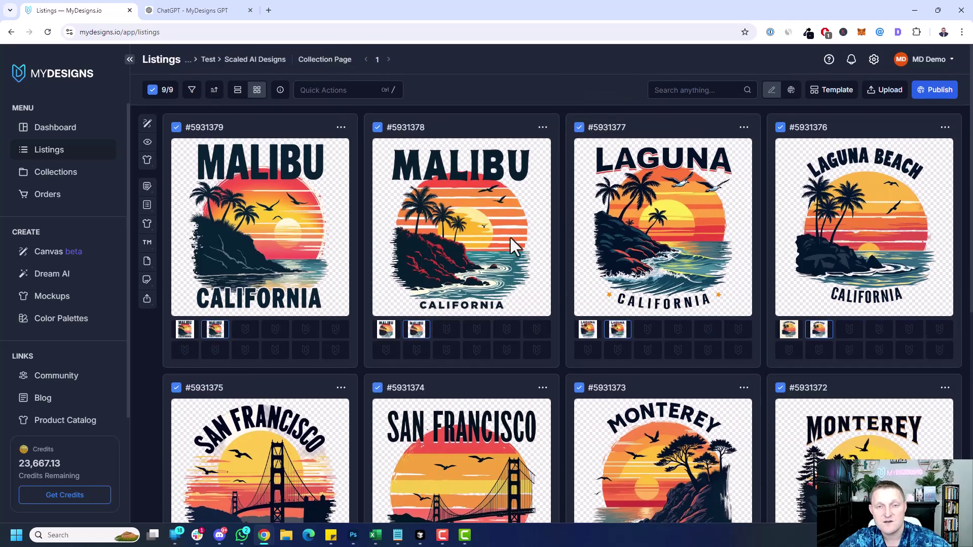